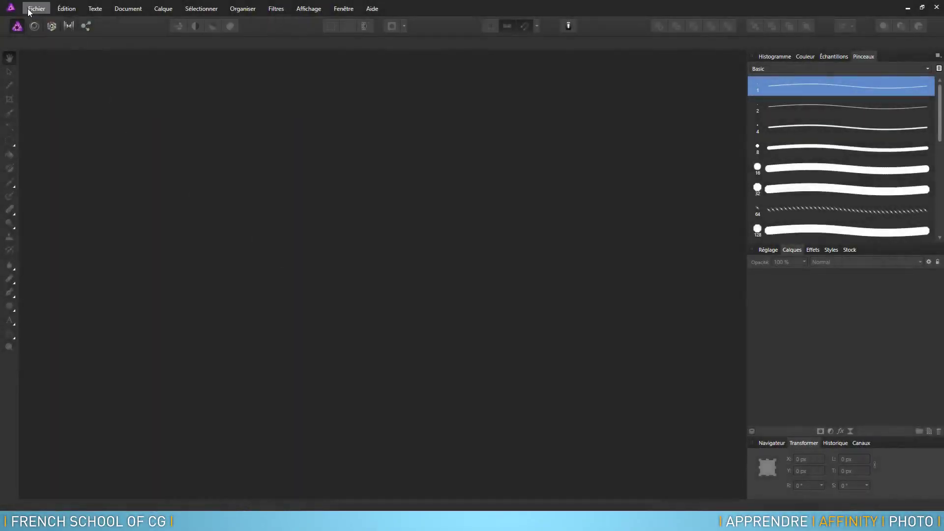
# - Create a new blank 1920 × 1080 px document using the FHD 1080p page preset
pyautogui.click(30, 11)
pyautogui.click(52, 27)
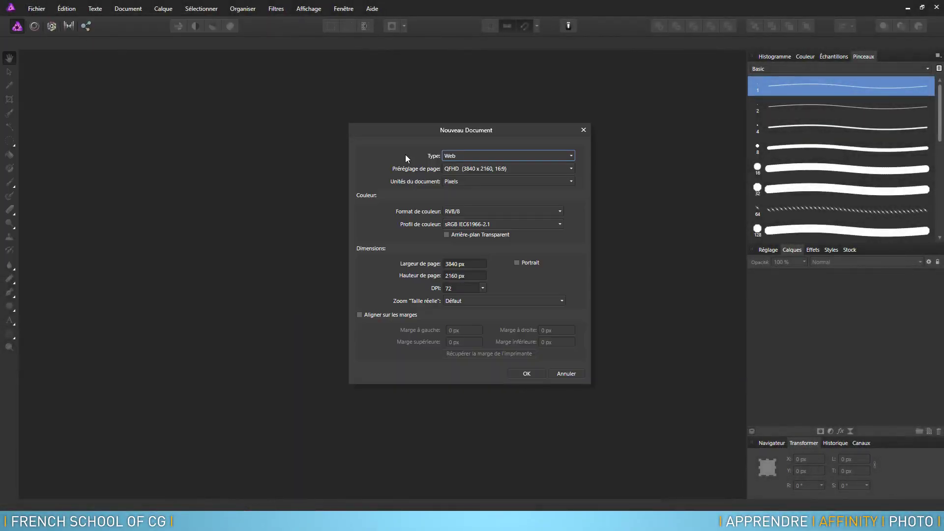
pyautogui.click(497, 170)
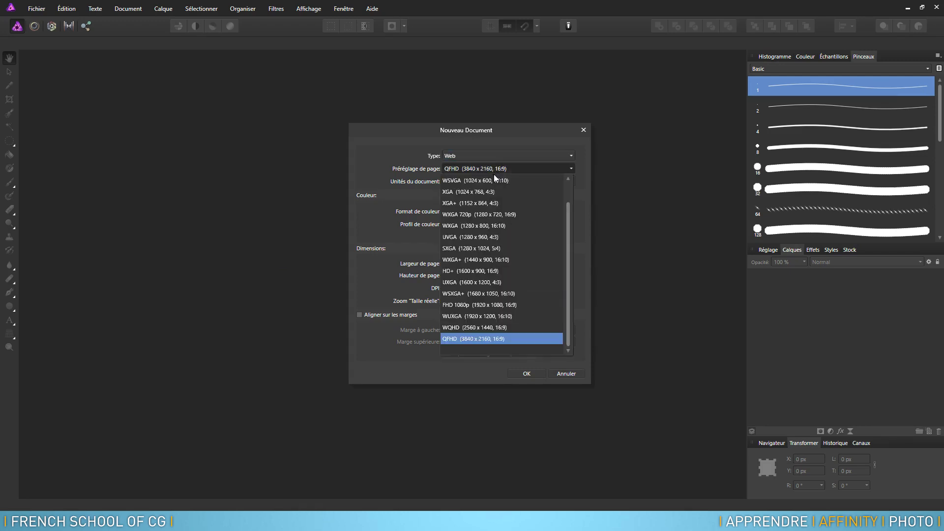
pyautogui.click(477, 316)
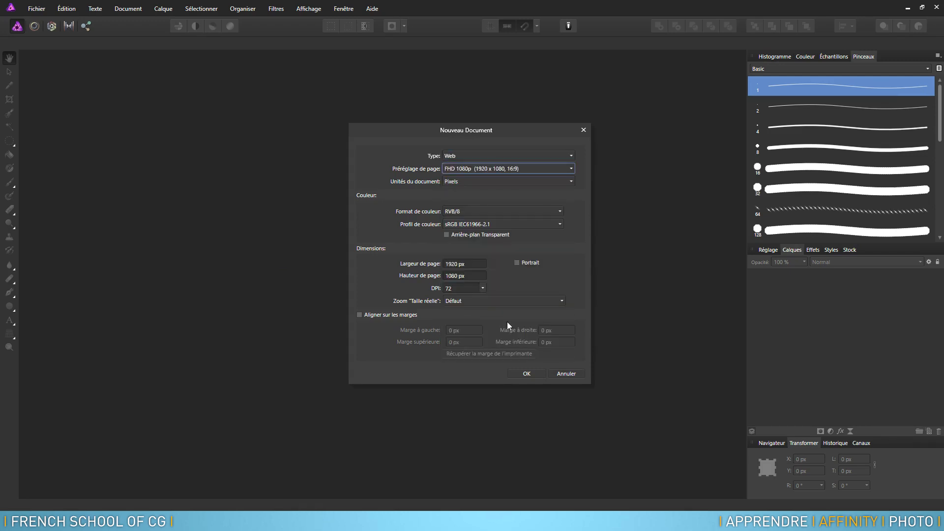
pyautogui.click(526, 374)
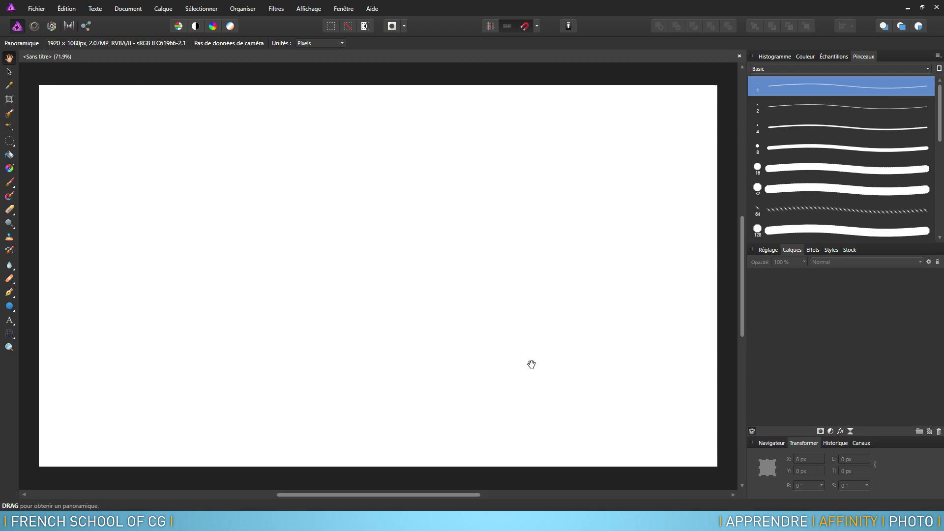
# - Switch to the Paint Brush tool and open the full settings editor for the 1 px brush
pyautogui.rightClick(10, 182)
pyautogui.click(64, 186)
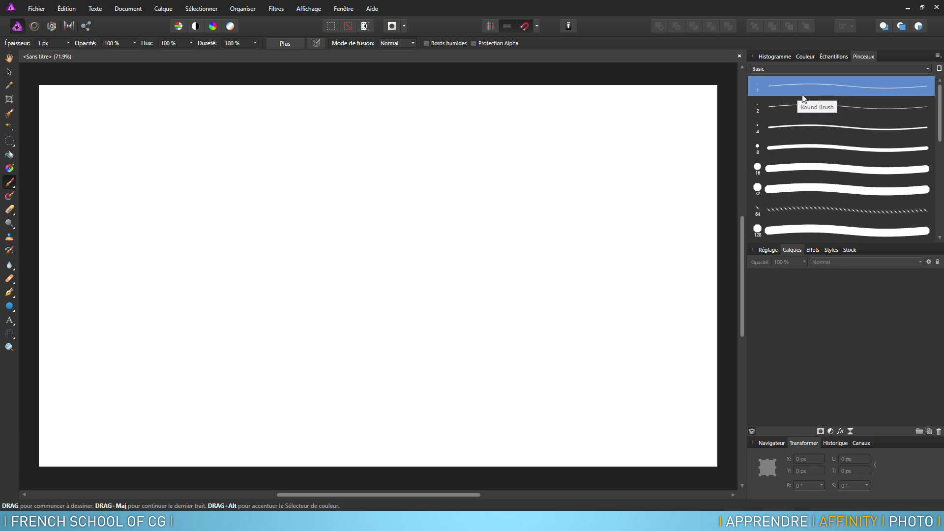
pyautogui.click(287, 43)
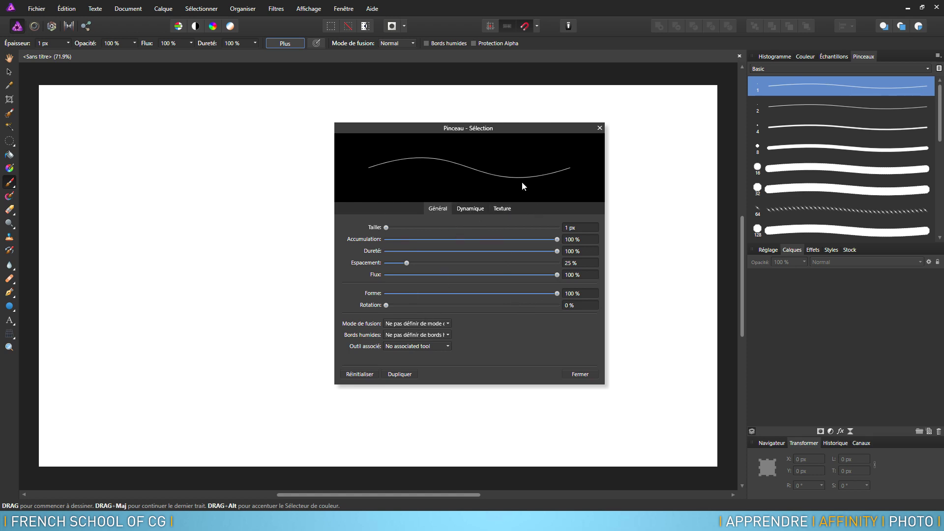
# - Paint a thin 1 px curve, then a thick black curve below it at 24 px
pyautogui.moveTo(526, 128); pyautogui.dragTo(625, 108)
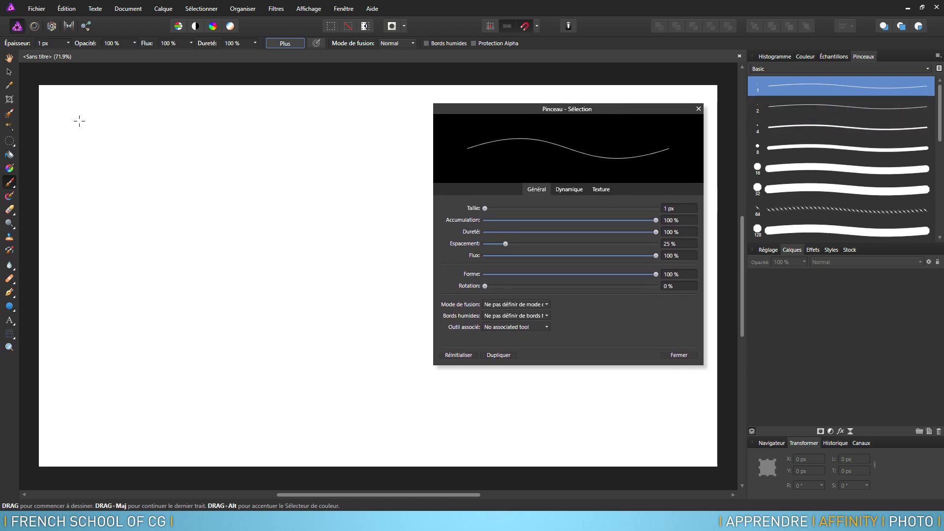
pyautogui.moveTo(79, 120); pyautogui.dragTo(239, 164)
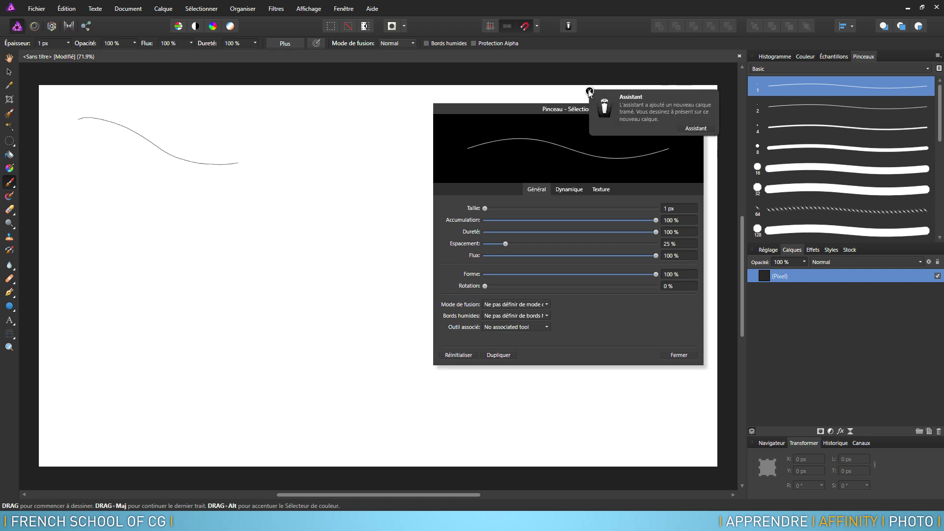
pyautogui.click(589, 91)
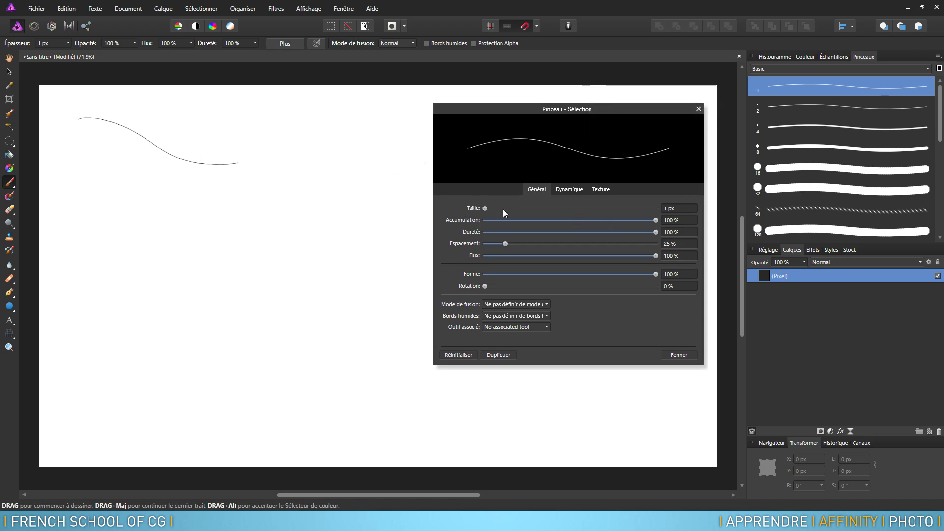
pyautogui.moveTo(485, 209); pyautogui.dragTo(517, 208)
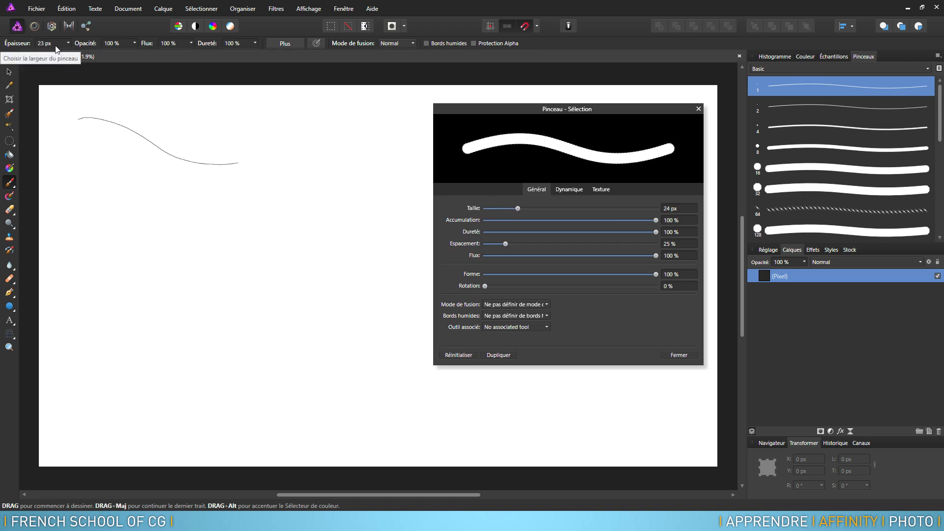
pyautogui.moveTo(80, 141); pyautogui.dragTo(253, 183)
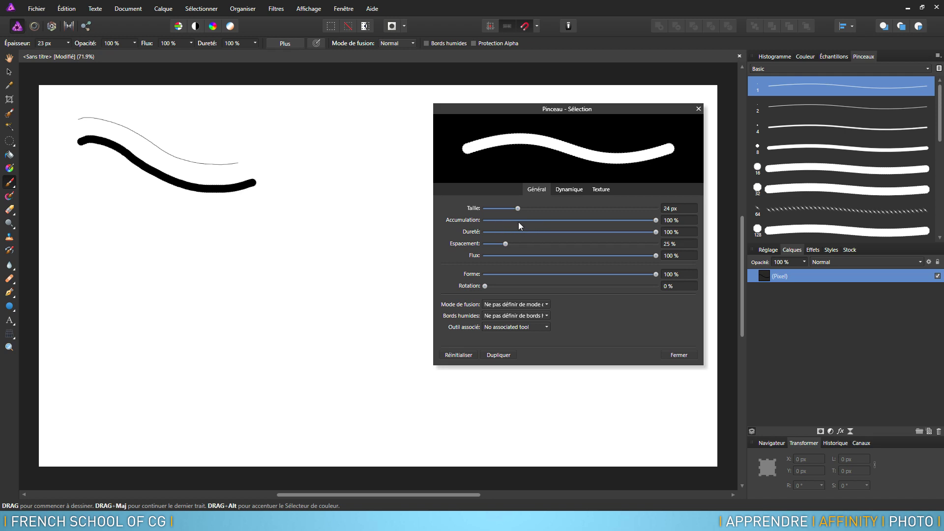
# - Try 31% accumulation, restore it to 100%, and paint a soft curve at 0% hardness
pyautogui.moveTo(656, 221)
pyautogui.mouseDown()
pyautogui.moveTo(494, 221)
pyautogui.moveTo(663, 225)
pyautogui.moveTo(484, 220)
pyautogui.moveTo(657, 222)
pyautogui.mouseUp()
pyautogui.moveTo(654, 221); pyautogui.dragTo(538, 221)
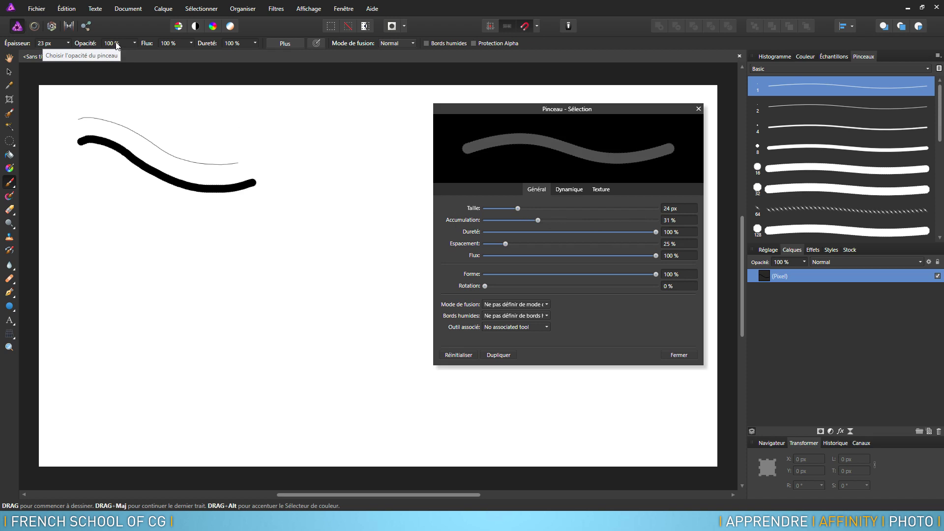
pyautogui.moveTo(538, 220)
pyautogui.mouseDown()
pyautogui.moveTo(675, 229)
pyautogui.moveTo(485, 232)
pyautogui.mouseUp()
pyautogui.moveTo(77, 166)
pyautogui.mouseDown()
pyautogui.moveTo(143, 206)
pyautogui.moveTo(257, 212)
pyautogui.moveTo(286, 198)
pyautogui.mouseUp()
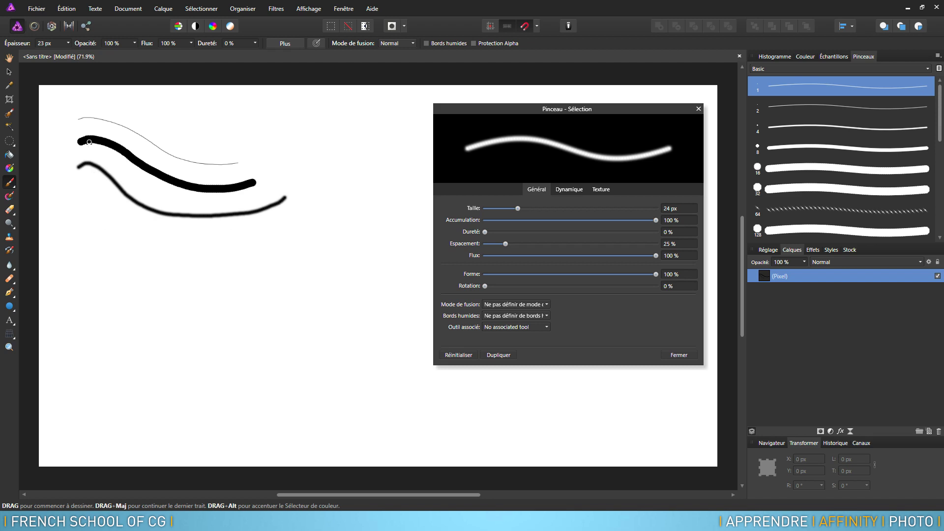
# - Paint a soft curve at 10% dab spacing, then set spacing to 18% and flow to 21%
pyautogui.scroll(1, 147, 160)
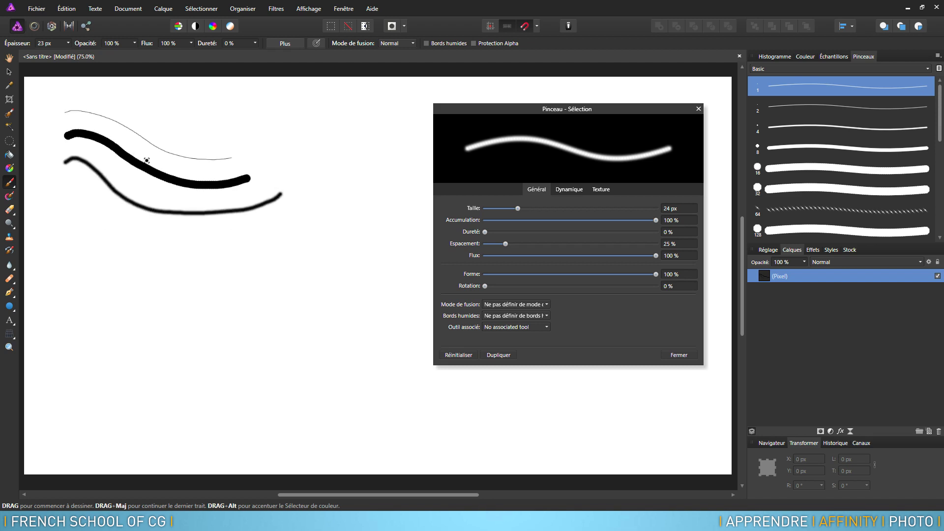
pyautogui.scroll(1, 146, 160)
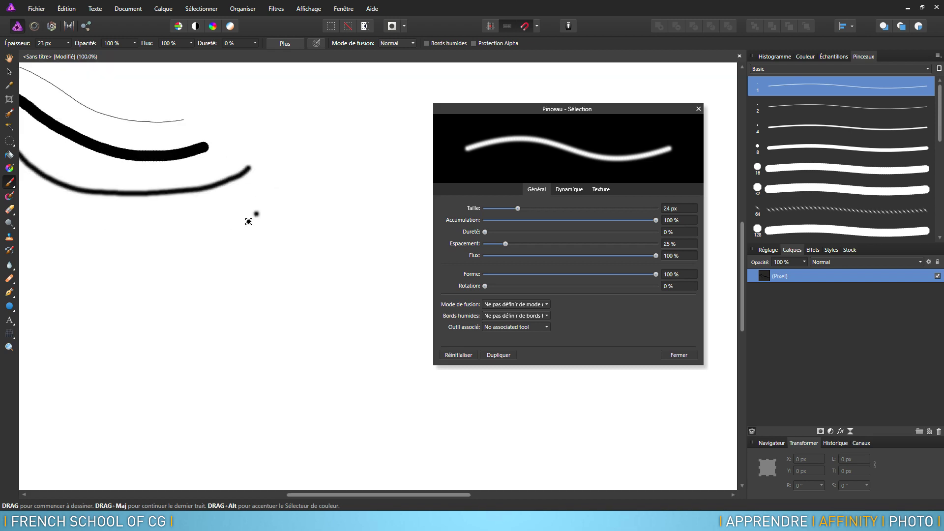
pyautogui.scroll(2, 250, 217)
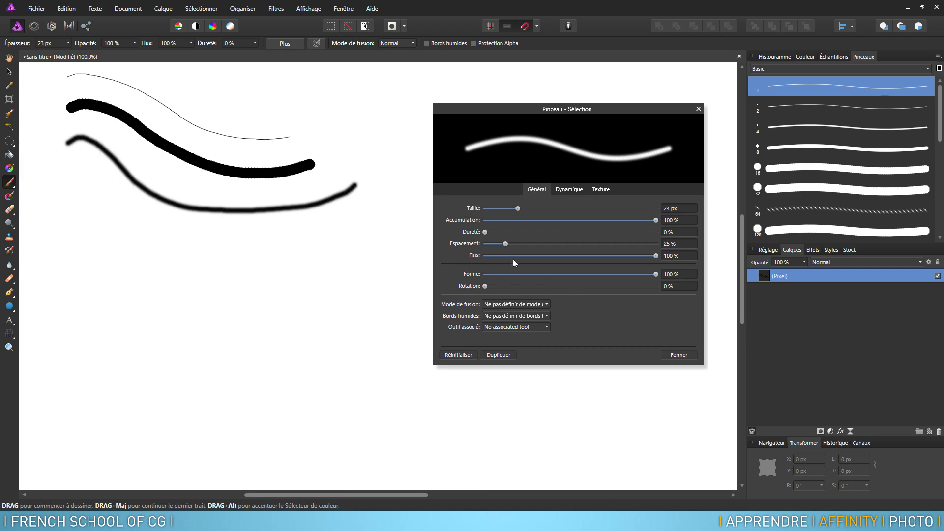
pyautogui.moveTo(507, 244); pyautogui.dragTo(559, 254)
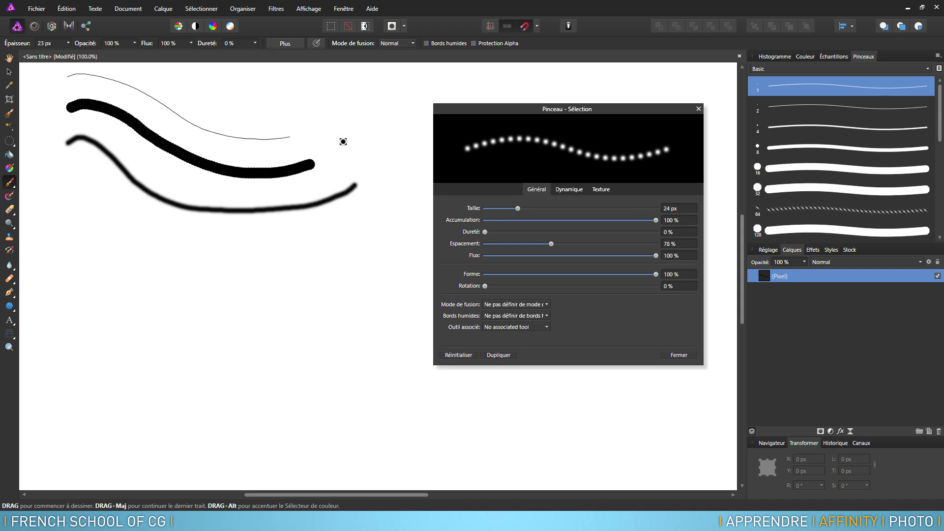
pyautogui.moveTo(551, 244); pyautogui.dragTo(493, 244)
pyautogui.moveTo(77, 202)
pyautogui.mouseDown()
pyautogui.moveTo(230, 267)
pyautogui.moveTo(359, 248)
pyautogui.mouseUp()
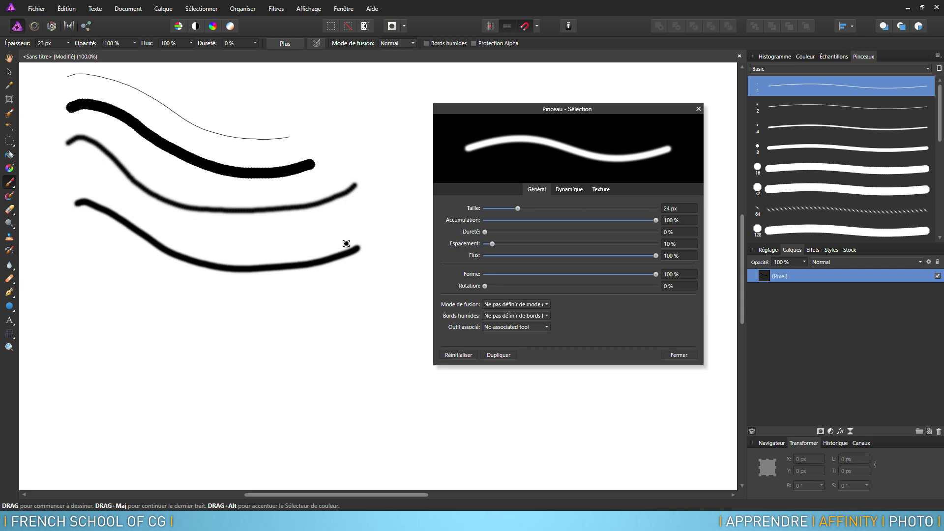
pyautogui.moveTo(492, 244); pyautogui.dragTo(499, 243)
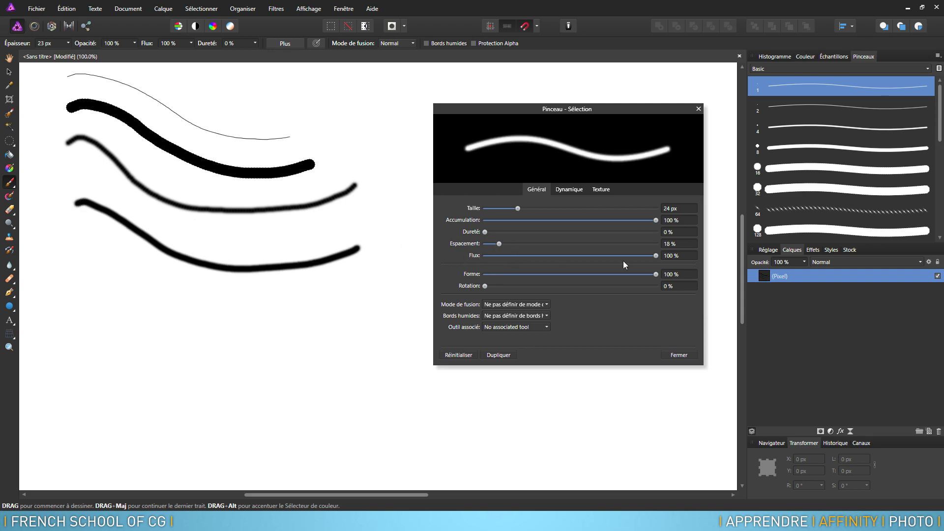
pyautogui.moveTo(656, 256); pyautogui.dragTo(520, 255)
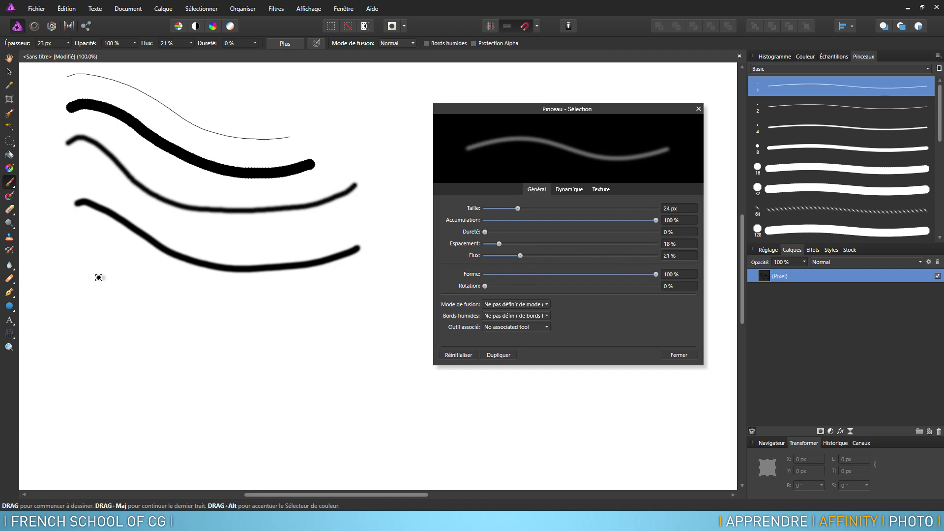
# - Paint a faint grey curve at 21% flow, then set flow to 50%
pyautogui.moveTo(73, 266)
pyautogui.mouseDown()
pyautogui.moveTo(175, 316)
pyautogui.moveTo(344, 312)
pyautogui.moveTo(372, 294)
pyautogui.mouseUp()
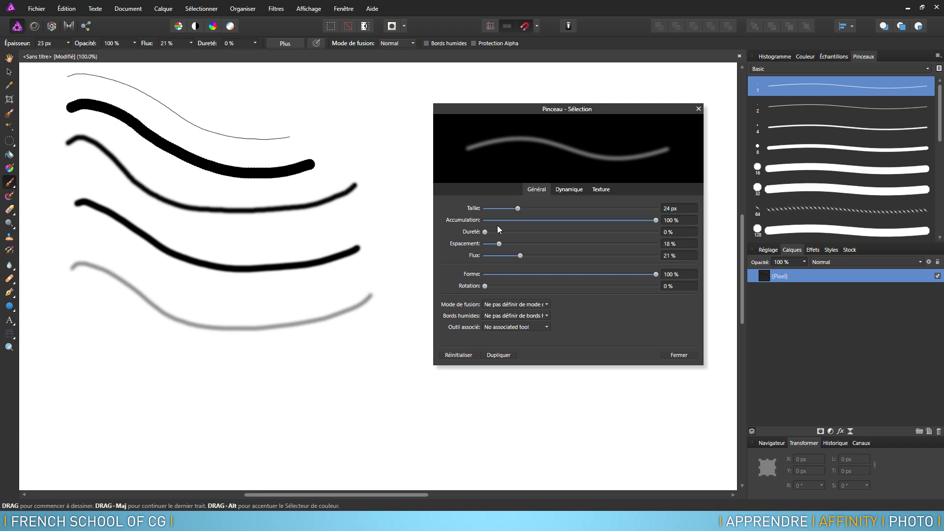
pyautogui.moveTo(520, 255); pyautogui.dragTo(574, 255)
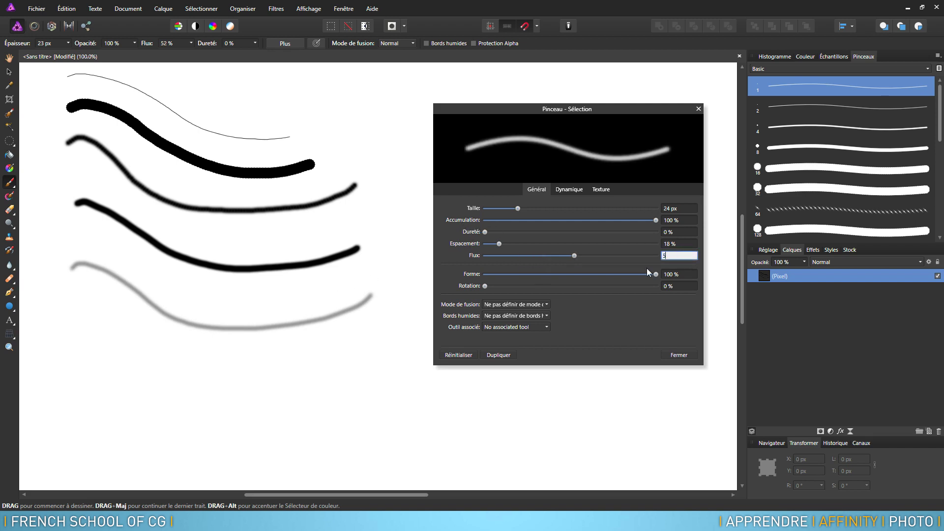
pyautogui.write('0')
pyautogui.press('Return')
# - Paint a dark grey curve with two crossing strokes, then restore flow to 100%
pyautogui.moveTo(91, 295); pyautogui.dragTo(286, 362)
pyautogui.moveTo(116, 341); pyautogui.dragTo(270, 349)
pyautogui.moveTo(126, 364); pyautogui.dragTo(248, 351)
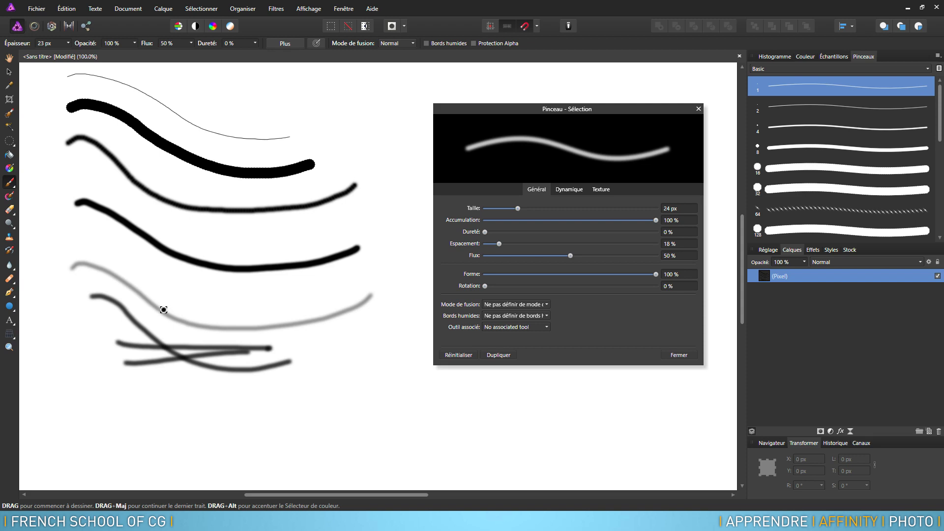
pyautogui.moveTo(580, 256)
pyautogui.mouseDown()
pyautogui.moveTo(656, 256)
pyautogui.moveTo(629, 273)
pyautogui.moveTo(518, 274)
pyautogui.mouseUp()
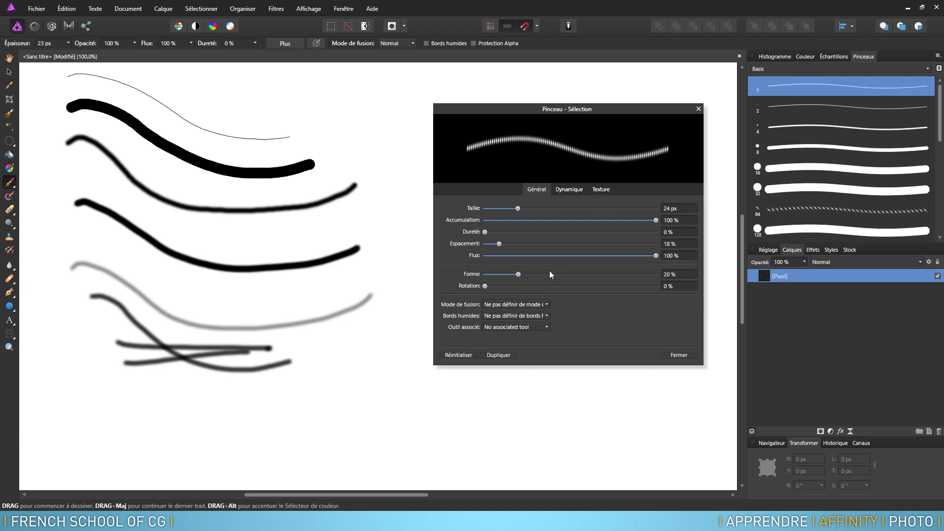
# - Paint a row of flattened 71 px dabs, then a row of large harder dabs at 222 px
pyautogui.moveTo(517, 208); pyautogui.dragTo(562, 209)
pyautogui.moveTo(87, 403); pyautogui.dragTo(389, 398)
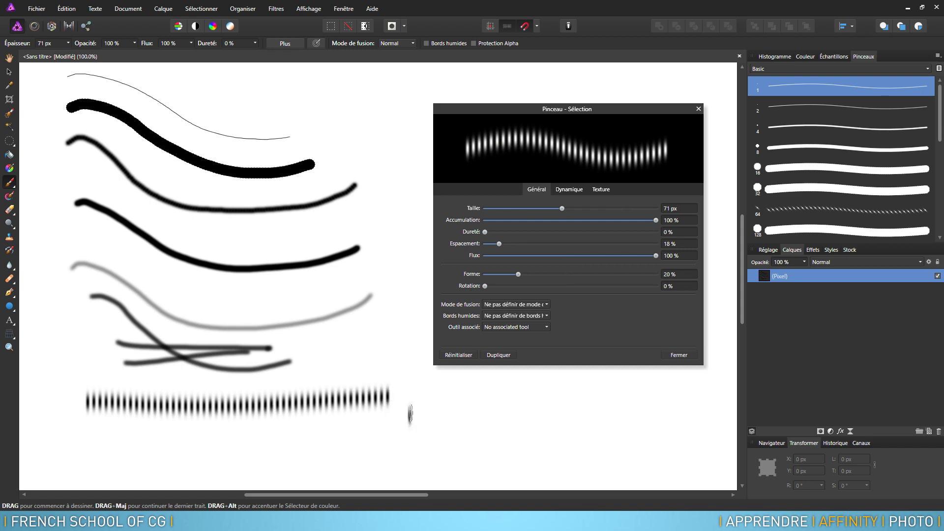
pyautogui.moveTo(563, 209)
pyautogui.mouseDown()
pyautogui.moveTo(642, 214)
pyautogui.moveTo(533, 206)
pyautogui.moveTo(600, 211)
pyautogui.mouseUp()
pyautogui.moveTo(489, 232)
pyautogui.mouseDown()
pyautogui.moveTo(622, 243)
pyautogui.moveTo(492, 244)
pyautogui.moveTo(505, 245)
pyautogui.mouseUp()
pyautogui.moveTo(101, 398); pyautogui.dragTo(412, 396)
# - Rotate the dabs 12% and paint diagonal and zig-zag strokes of tilted dabs
pyautogui.moveTo(485, 286); pyautogui.dragTo(527, 286)
pyautogui.moveTo(393, 399); pyautogui.dragTo(614, 433)
pyautogui.moveTo(541, 385)
pyautogui.mouseDown()
pyautogui.moveTo(187, 231)
pyautogui.moveTo(428, 118)
pyautogui.moveTo(245, 295)
pyautogui.mouseUp()
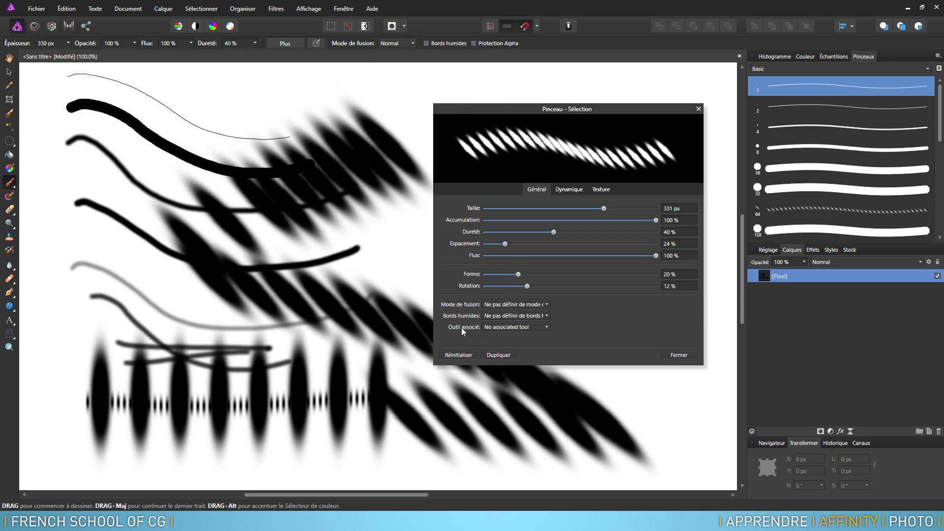
pyautogui.click(531, 328)
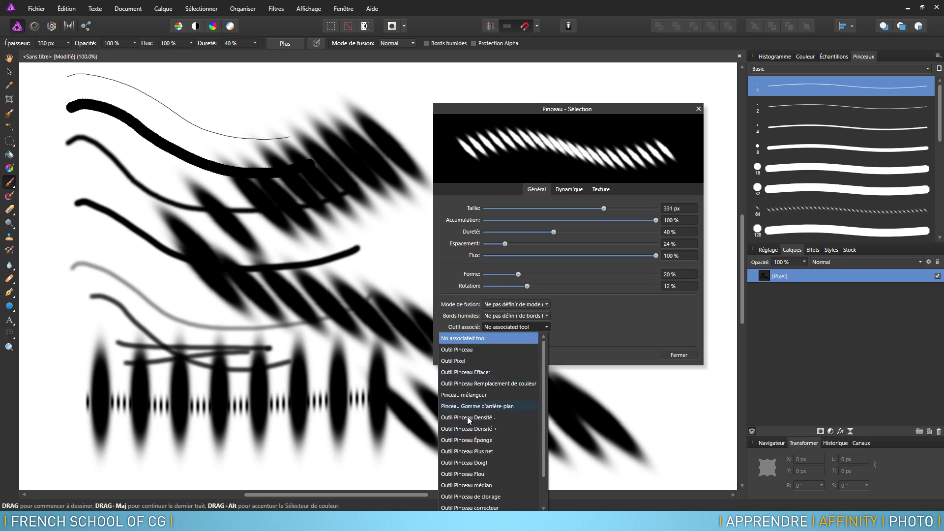
pyautogui.scroll(-1, 471, 497)
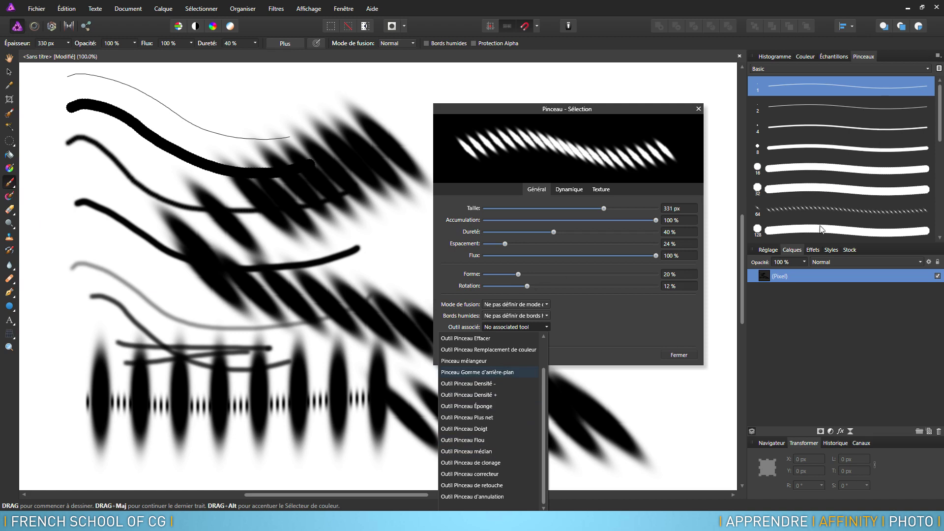
pyautogui.scroll(1, 543, 382)
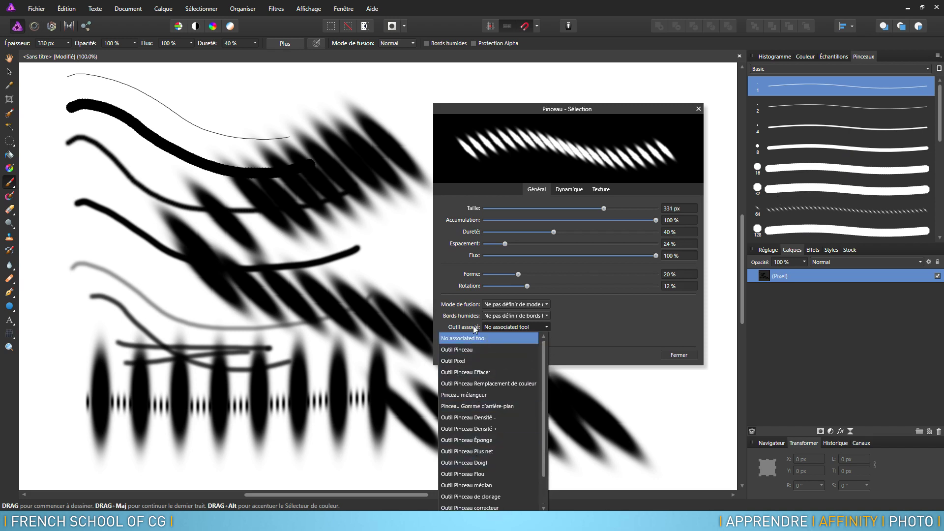
pyautogui.click(486, 338)
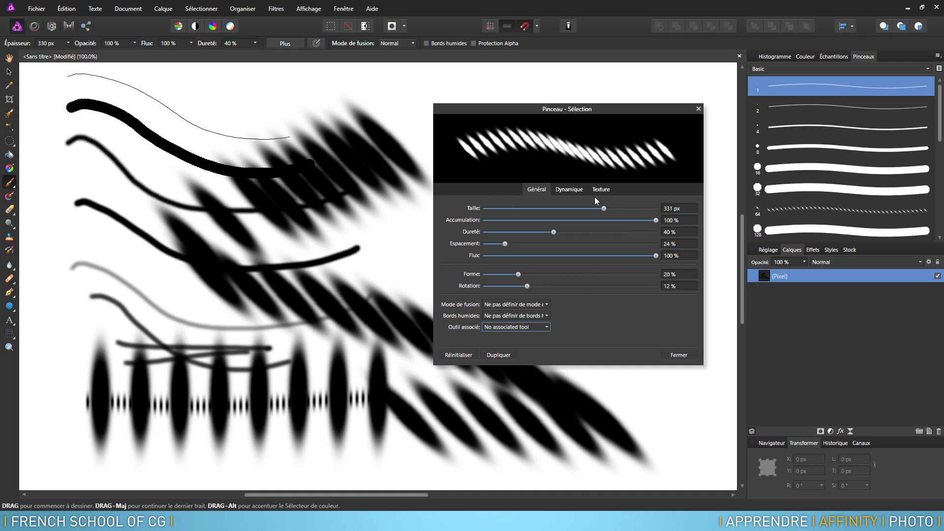
# - Show the Dynamics settings, place a test dab, and select the 1 px Basic round brush
pyautogui.click(570, 192)
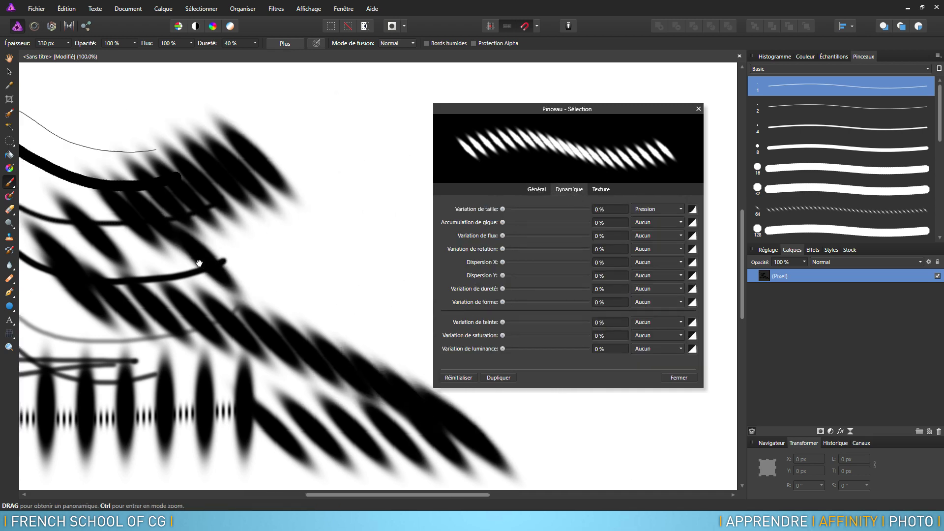
pyautogui.hscroll(5, 324, 255)
pyautogui.click(305, 258)
pyautogui.scroll(-1, 295, 278)
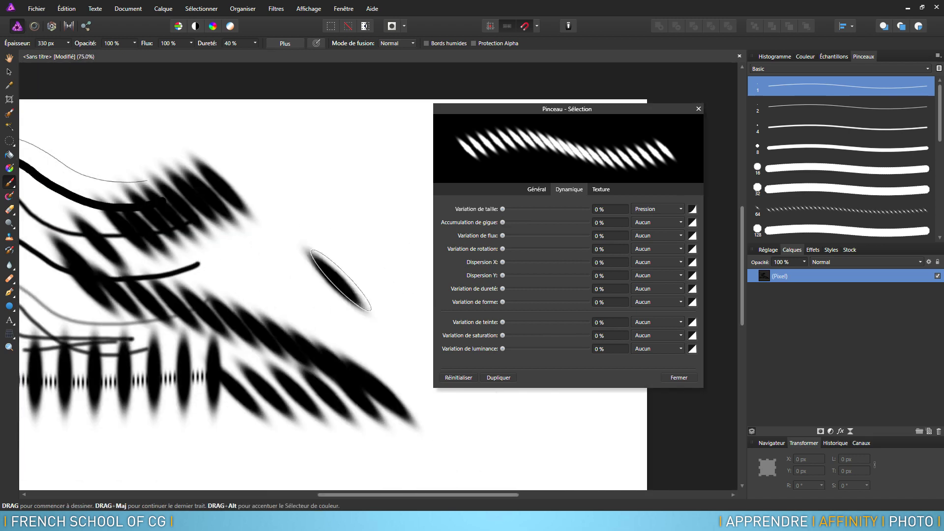
pyautogui.click(879, 88)
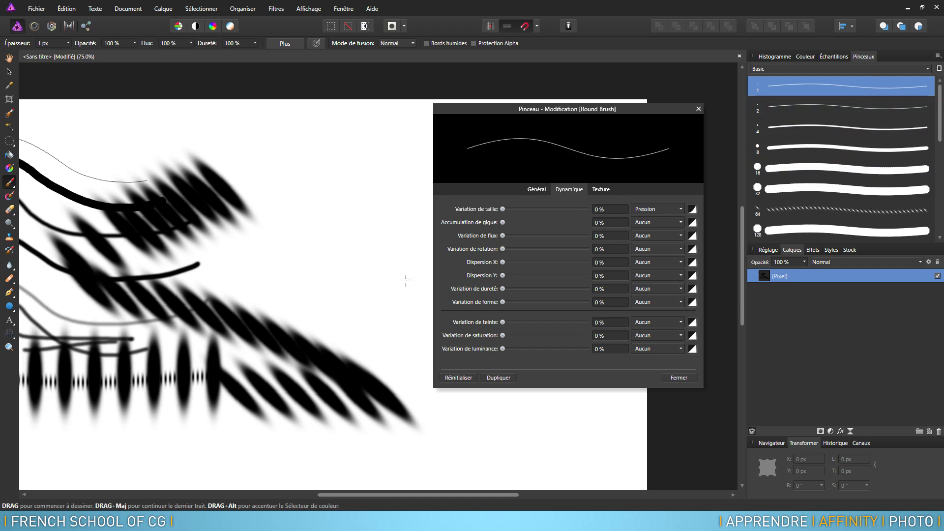
# - Paint a row of thin 1 px test lines with 62% pressure size variation
pyautogui.scroll(2, 259, 306)
pyautogui.hscroll(3, 242, 270)
pyautogui.moveTo(197, 228); pyautogui.dragTo(390, 229)
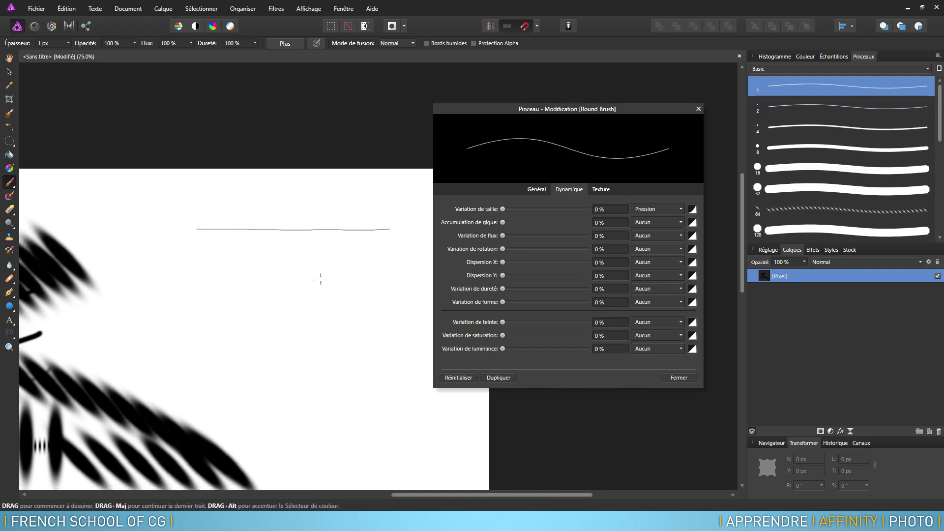
pyautogui.moveTo(505, 209); pyautogui.dragTo(543, 210)
pyautogui.moveTo(163, 251); pyautogui.dragTo(389, 256)
pyautogui.moveTo(193, 281); pyautogui.dragTo(388, 272)
pyautogui.moveTo(172, 306); pyautogui.dragTo(379, 297)
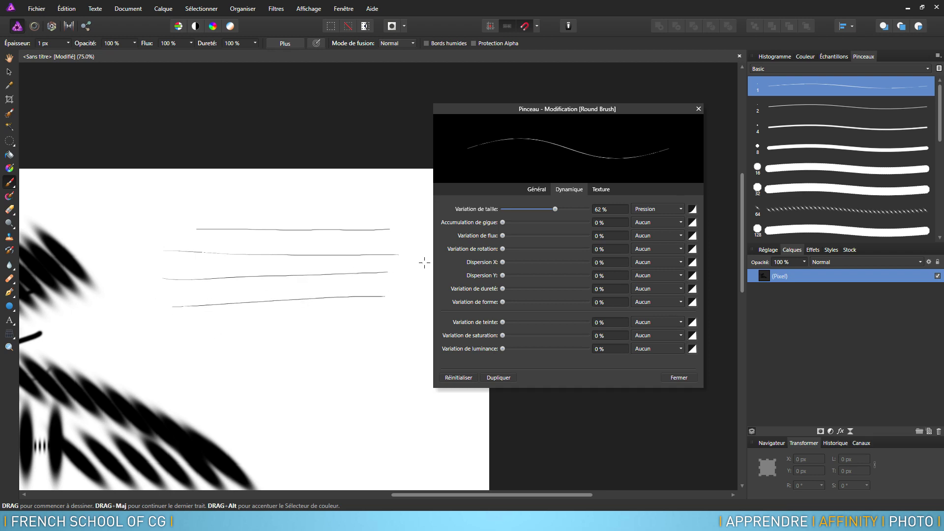
# - Raise the brush size to 10 px in General settings and paint thick tapering strokes
pyautogui.click(536, 190)
pyautogui.moveTo(486, 208); pyautogui.dragTo(497, 208)
pyautogui.moveTo(127, 340); pyautogui.dragTo(396, 327)
pyautogui.moveTo(139, 374); pyautogui.dragTo(404, 354)
pyautogui.moveTo(178, 401); pyautogui.dragTo(399, 385)
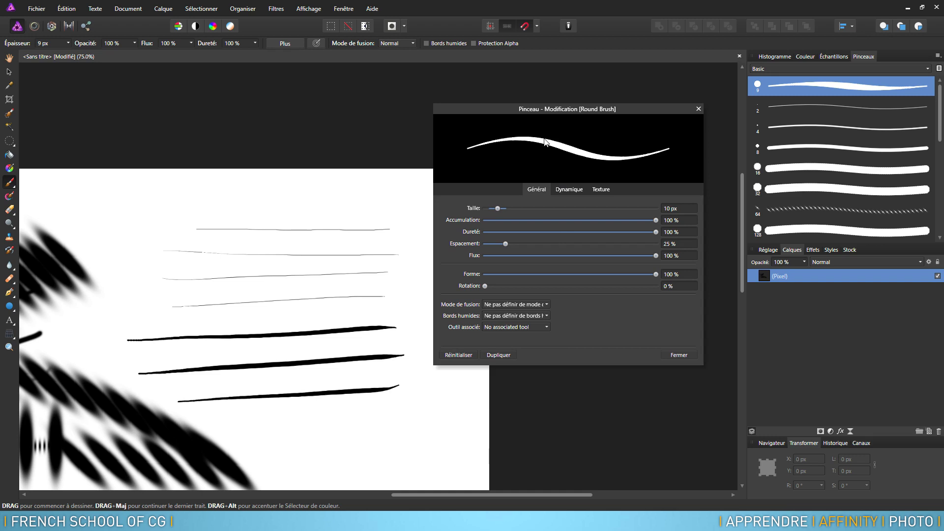
# - Paint a thick stroke across the page top, then list the size variation controllers (Random, Tilt, Speed)
pyautogui.moveTo(73, 204); pyautogui.dragTo(390, 203)
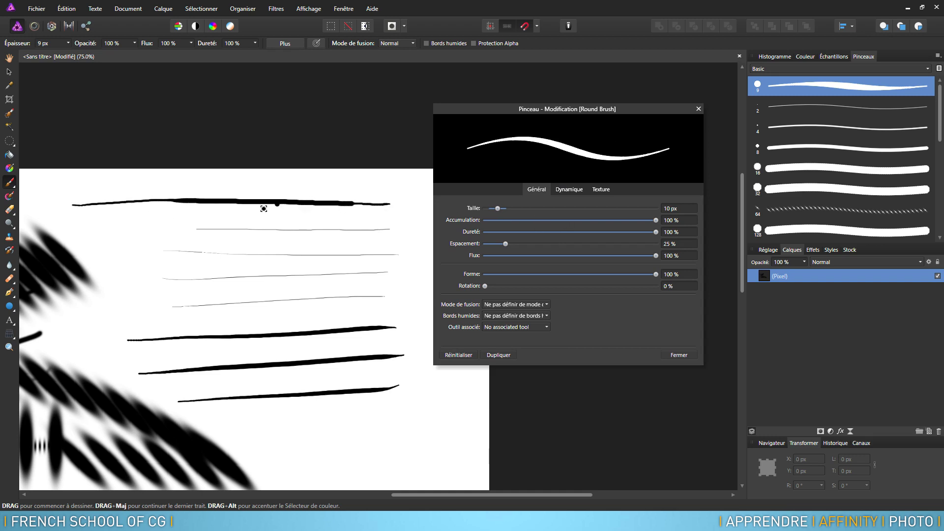
pyautogui.click(336, 236)
pyautogui.click(570, 190)
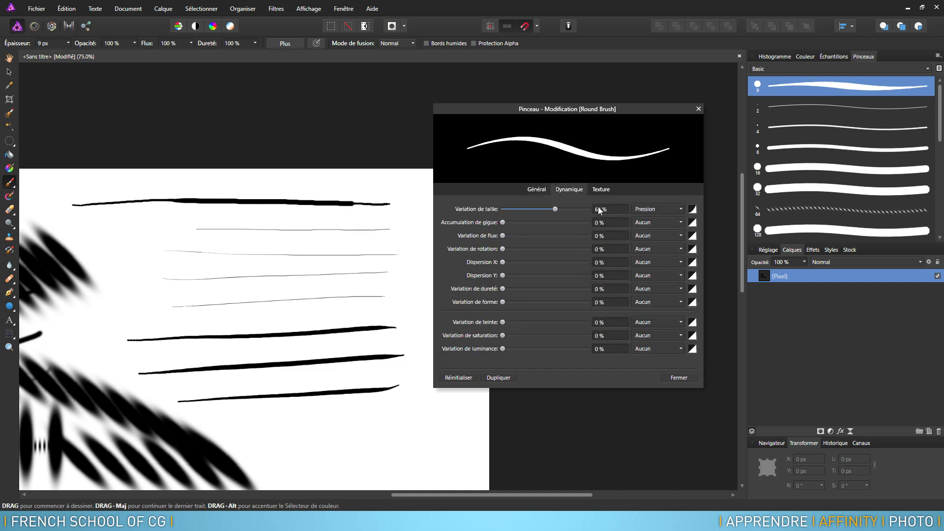
pyautogui.click(677, 208)
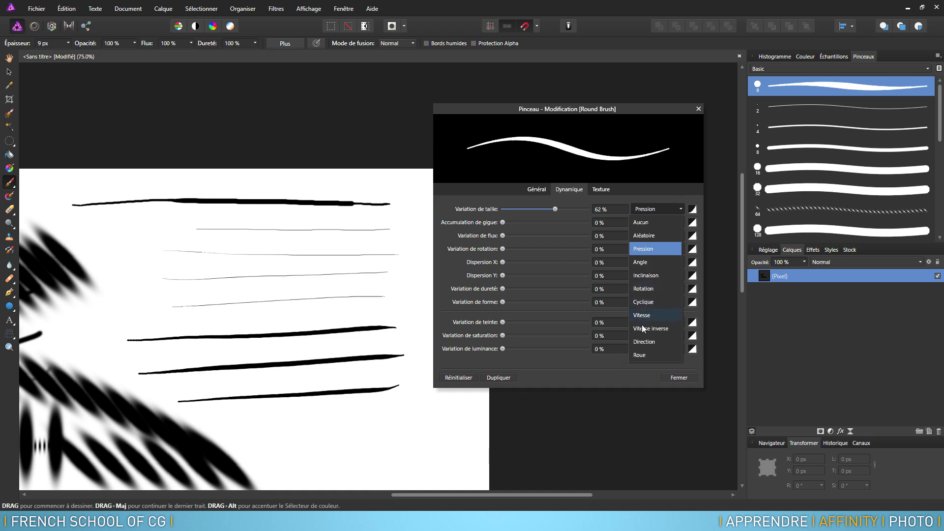
# - Keep pressure control, set random accumulation jitter to 65%, and paint a jittery zigzag
pyautogui.click(649, 250)
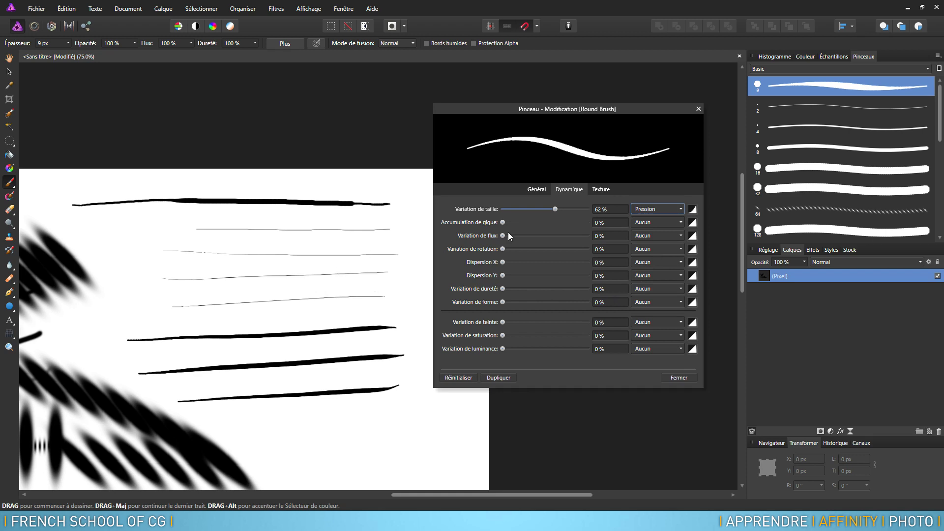
pyautogui.moveTo(507, 223); pyautogui.dragTo(550, 224)
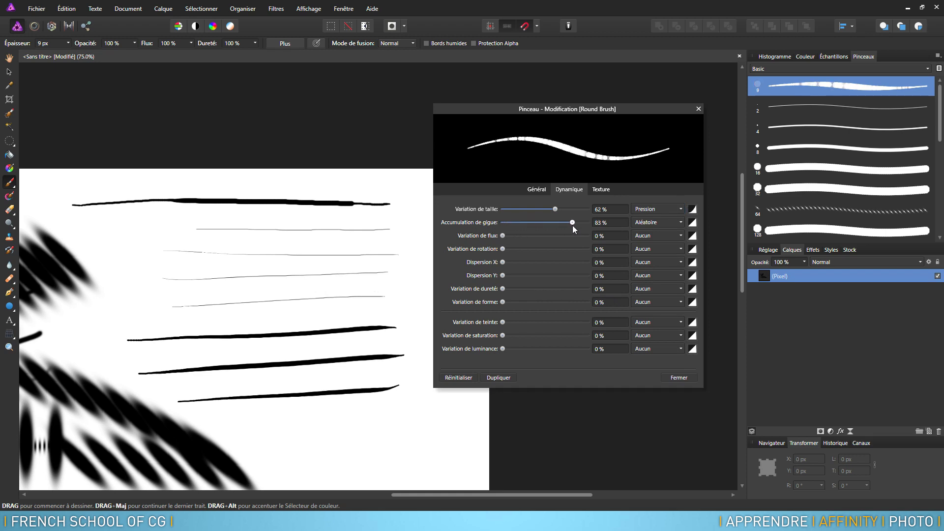
pyautogui.moveTo(561, 226); pyautogui.dragTo(558, 226)
pyautogui.moveTo(227, 424); pyautogui.dragTo(395, 460)
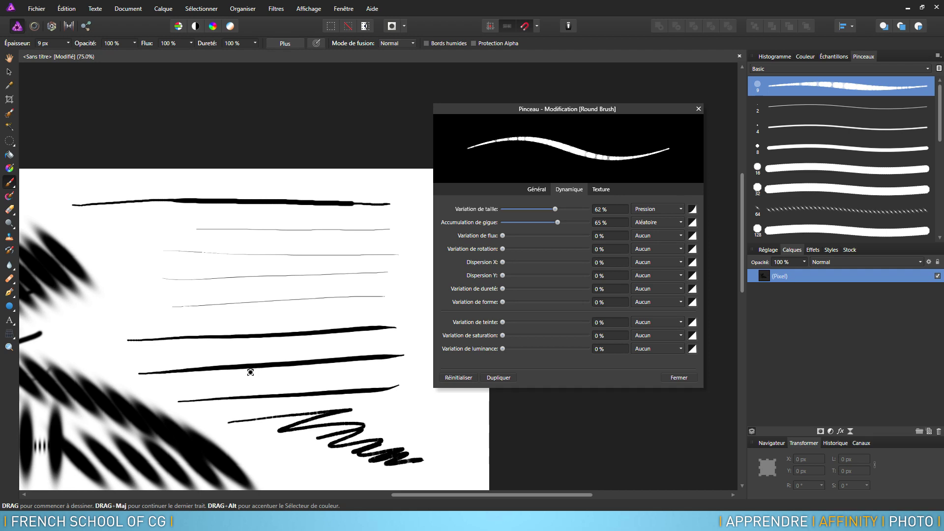
pyautogui.moveTo(282, 396); pyautogui.dragTo(305, 204)
pyautogui.moveTo(205, 324); pyautogui.dragTo(220, 316)
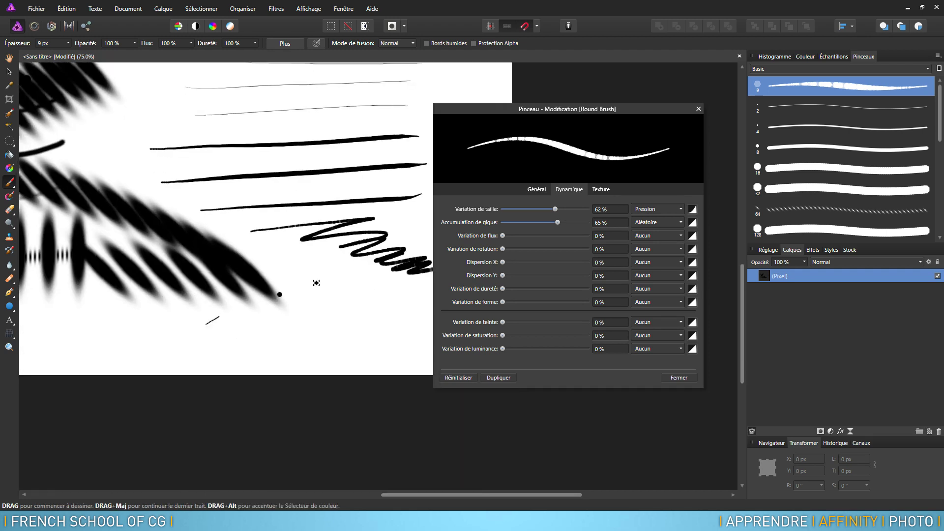
# - Enlarge the brush to 27 px and paint thick looping and zigzag strokes near the top
pyautogui.click(536, 191)
pyautogui.moveTo(498, 208); pyautogui.dragTo(523, 207)
pyautogui.moveTo(277, 315)
pyautogui.mouseDown()
pyautogui.moveTo(341, 282)
pyautogui.moveTo(239, 321)
pyautogui.mouseUp()
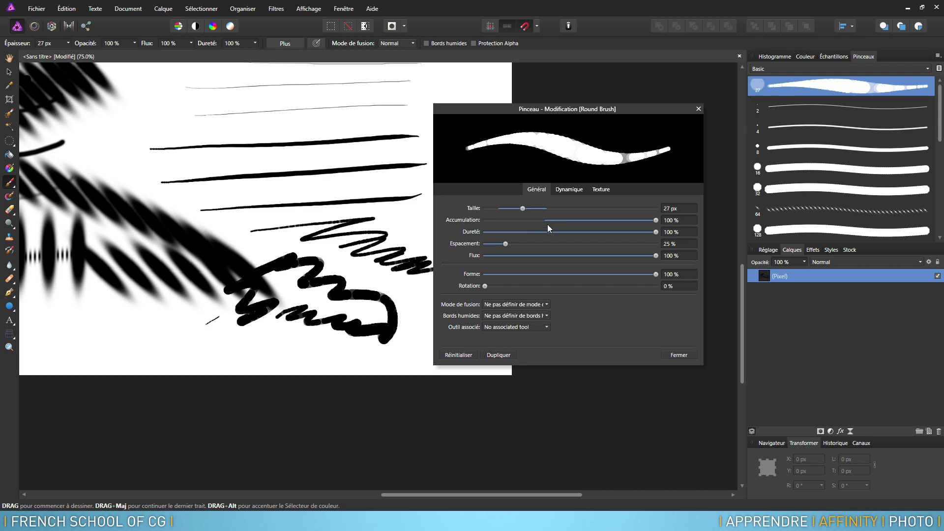
pyautogui.click(569, 191)
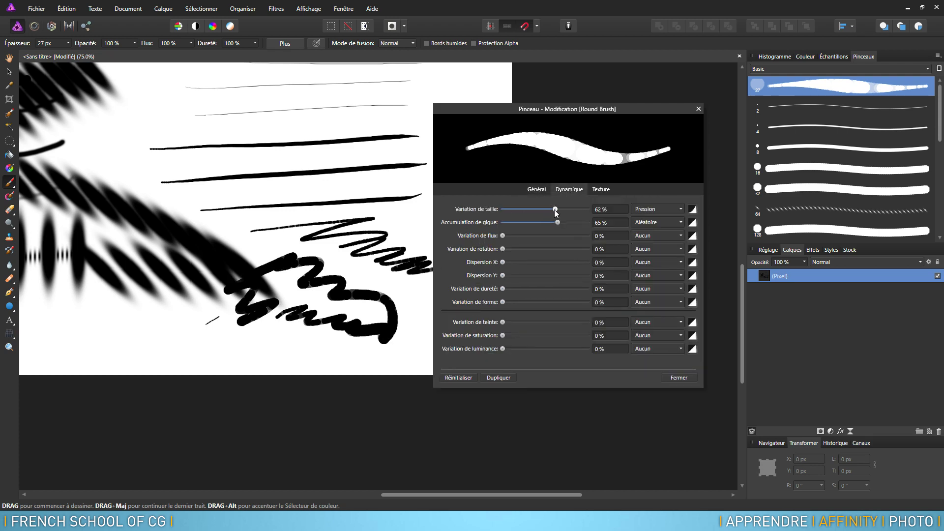
pyautogui.click(538, 190)
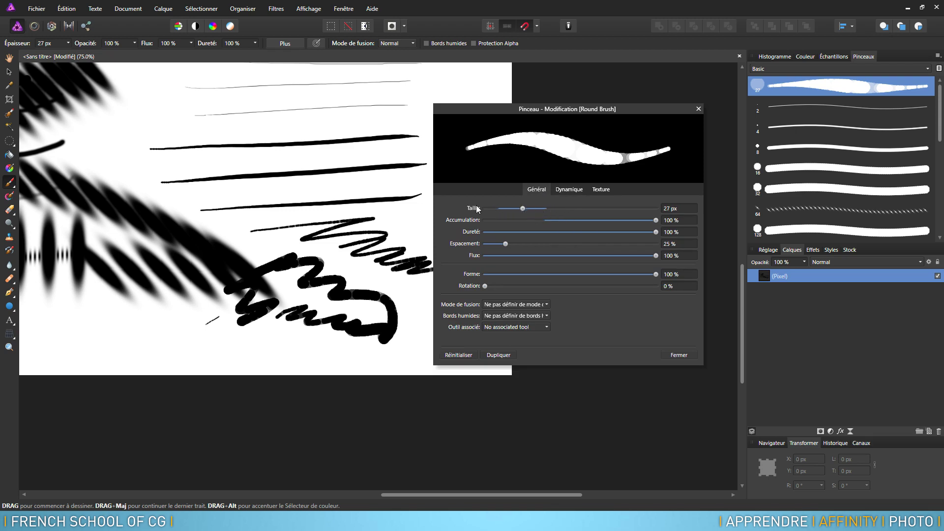
pyautogui.scroll(2, 139, 216)
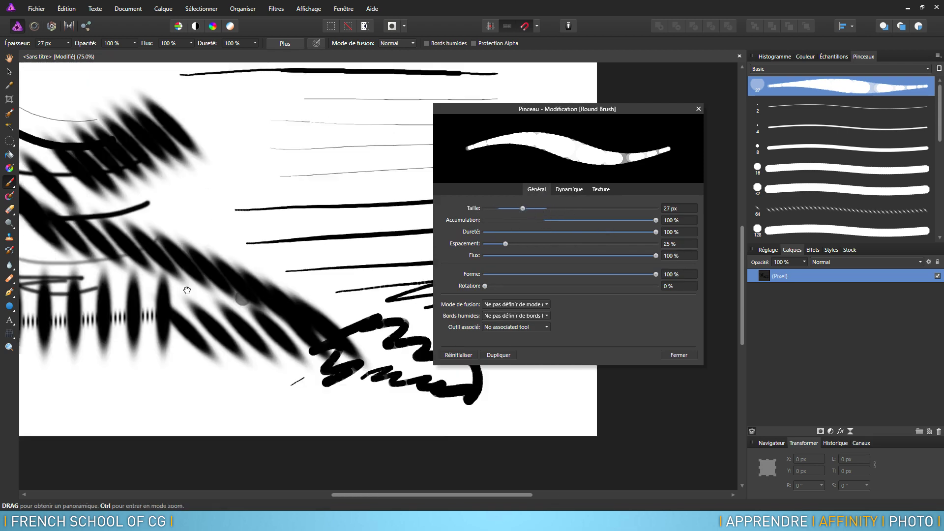
pyautogui.scroll(2, 139, 215)
pyautogui.scroll(2, 139, 216)
pyautogui.moveTo(140, 215)
pyautogui.mouseDown()
pyautogui.moveTo(266, 231)
pyautogui.moveTo(344, 259)
pyautogui.mouseUp()
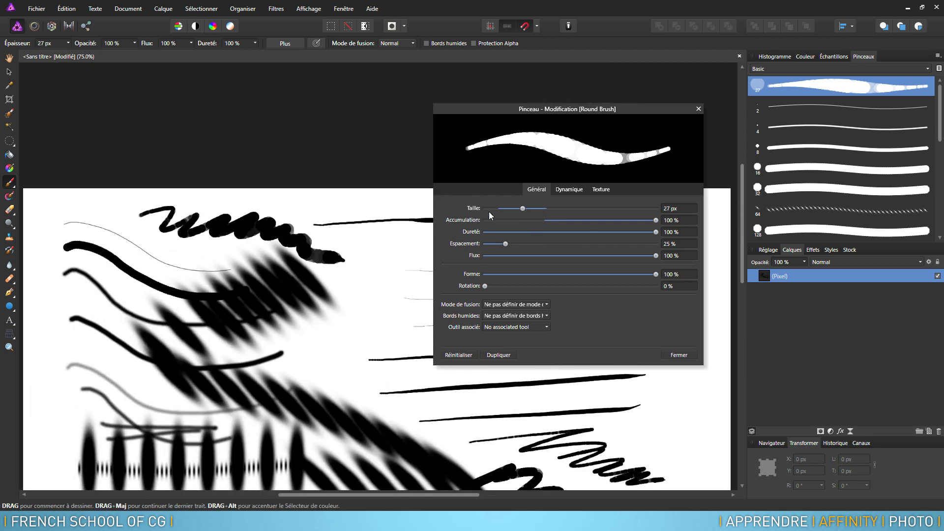
# - Add 45% random flow variation to the brush
pyautogui.click(566, 189)
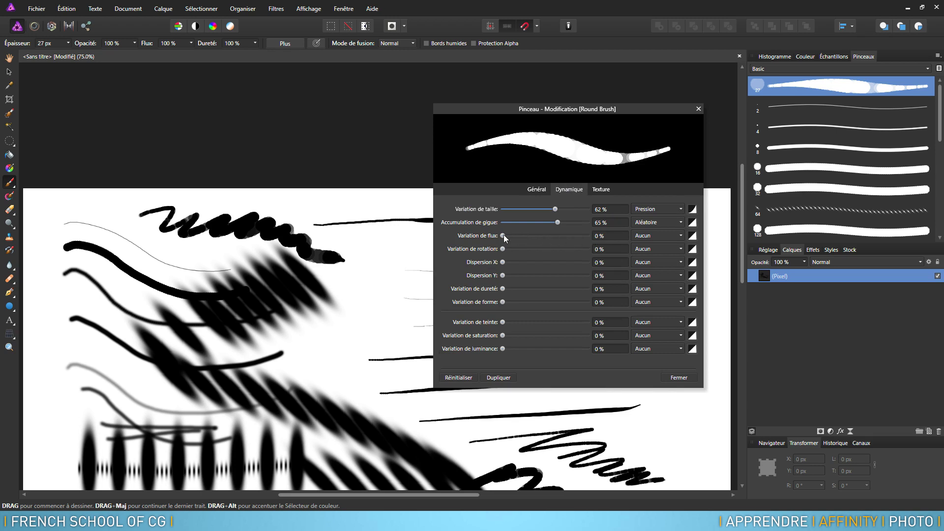
pyautogui.moveTo(502, 236); pyautogui.dragTo(535, 241)
pyautogui.click(539, 190)
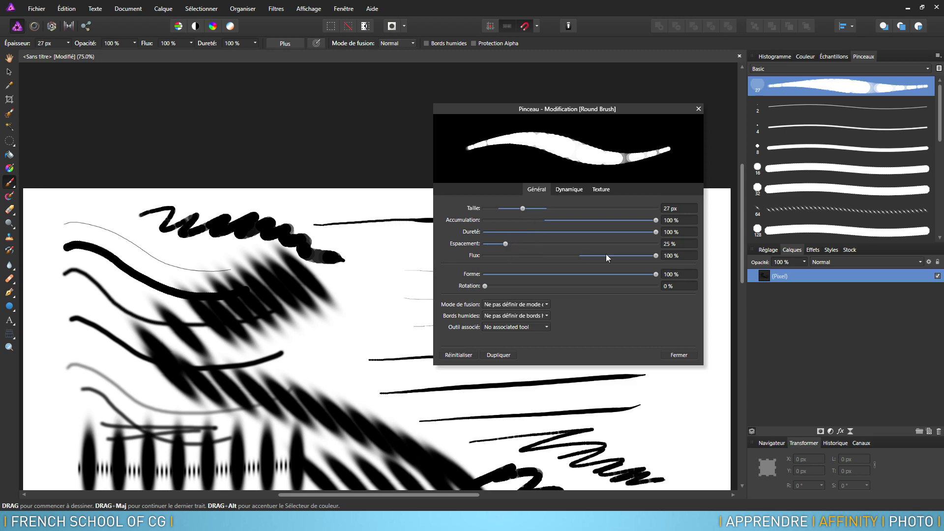
pyautogui.click(573, 190)
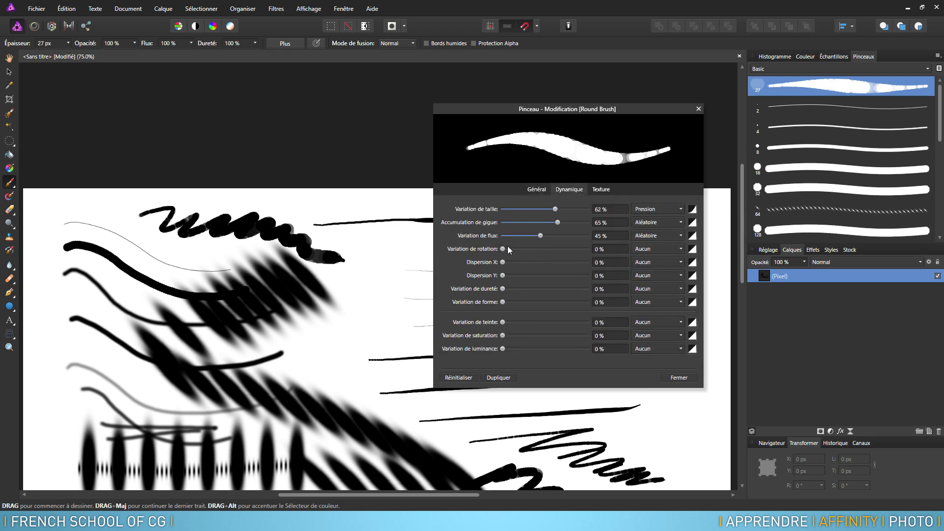
# - Add 62% pressure-driven rotation variation, tilt the tip's base rotation, and paint a test stroke
pyautogui.moveTo(502, 249); pyautogui.dragTo(519, 254)
pyautogui.click(538, 190)
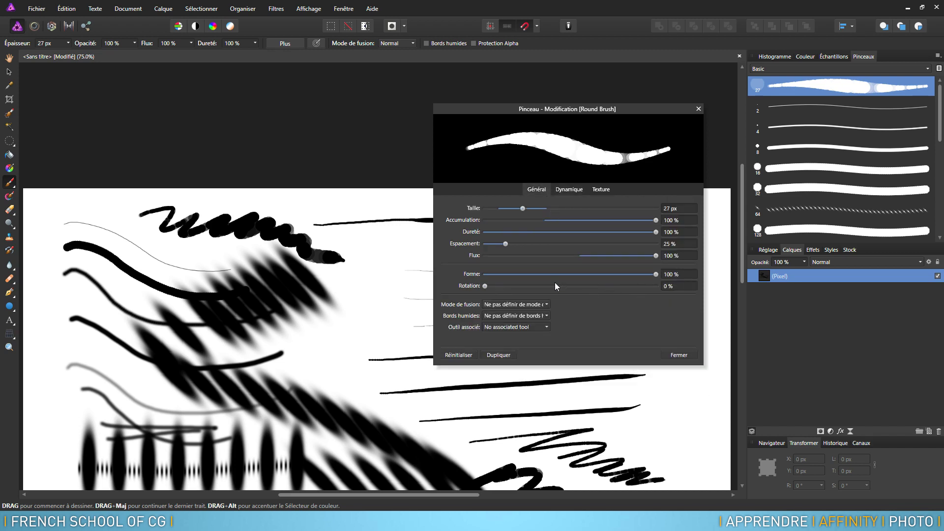
pyautogui.moveTo(506, 288); pyautogui.dragTo(521, 287)
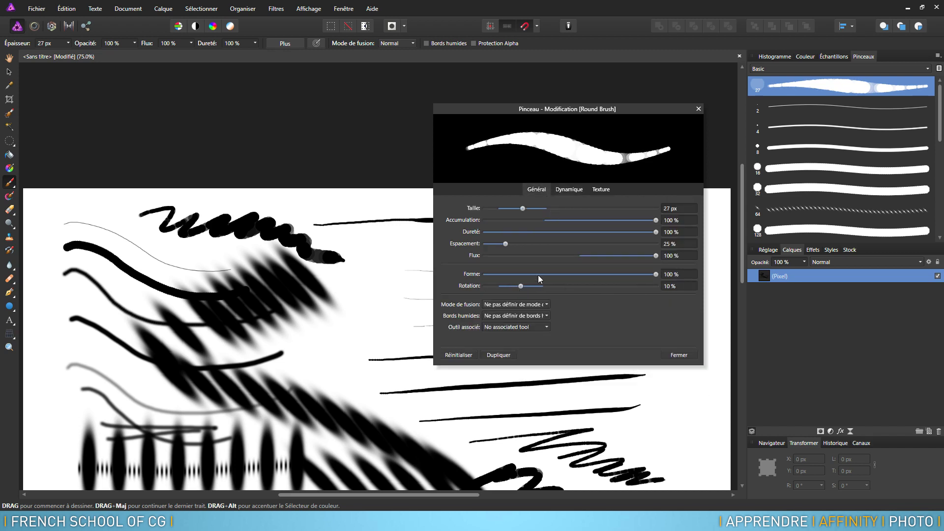
pyautogui.click(570, 190)
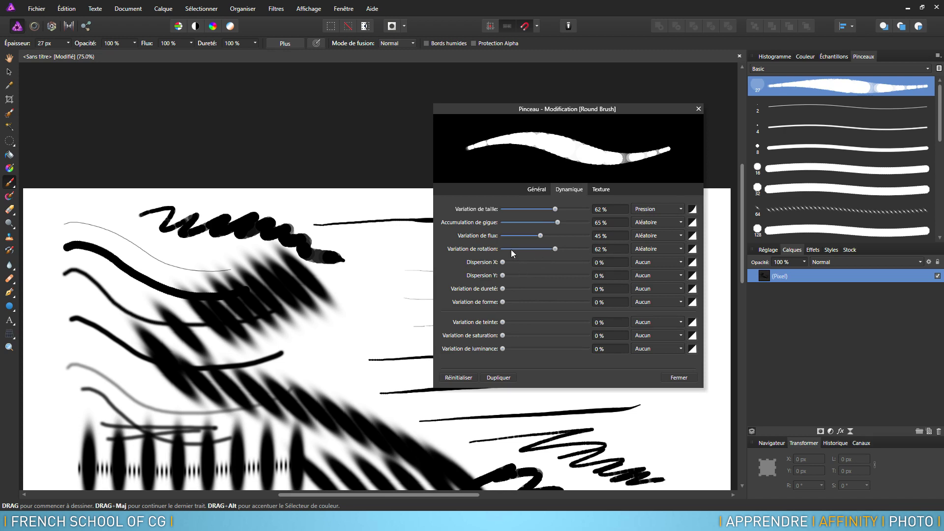
pyautogui.click(664, 250)
pyautogui.click(650, 292)
pyautogui.moveTo(366, 295)
pyautogui.mouseDown()
pyautogui.moveTo(347, 325)
pyautogui.moveTo(405, 339)
pyautogui.mouseUp()
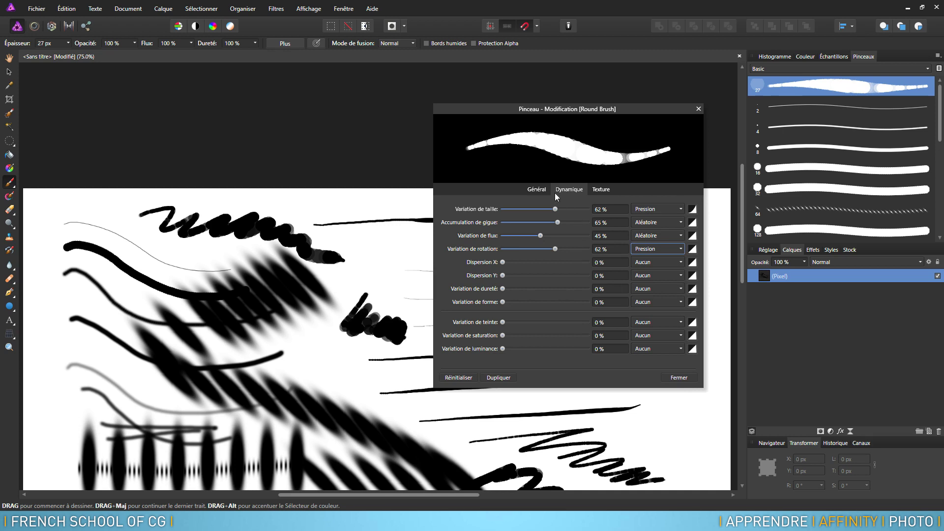
pyautogui.click(536, 189)
# - Set tip rotation to 14% and shape to 37%, then paint ribbed test strokes
pyautogui.moveTo(532, 286); pyautogui.dragTo(534, 286)
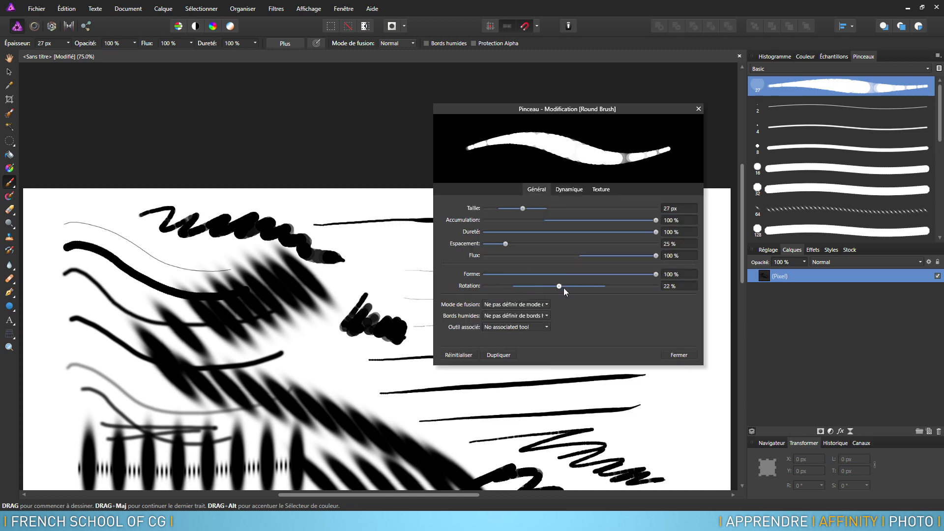
pyautogui.moveTo(651, 277); pyautogui.dragTo(548, 274)
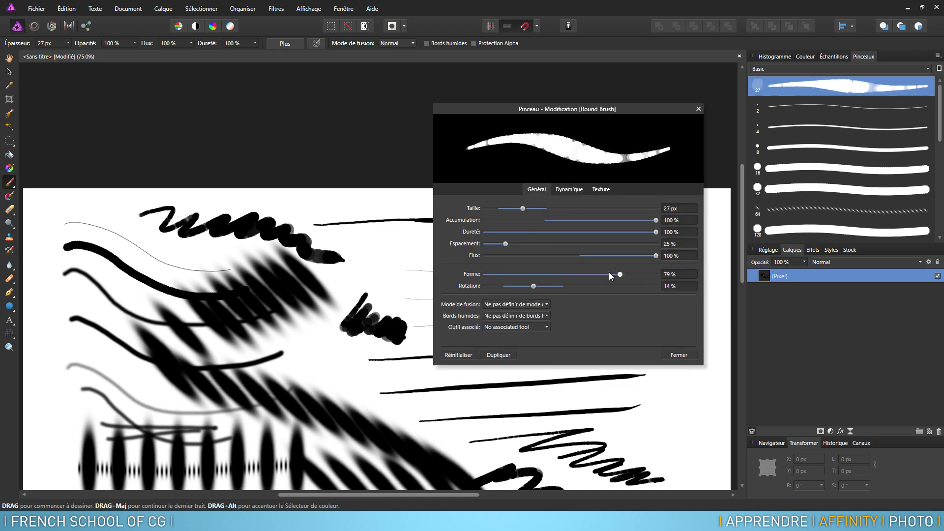
pyautogui.moveTo(329, 342); pyautogui.dragTo(610, 416)
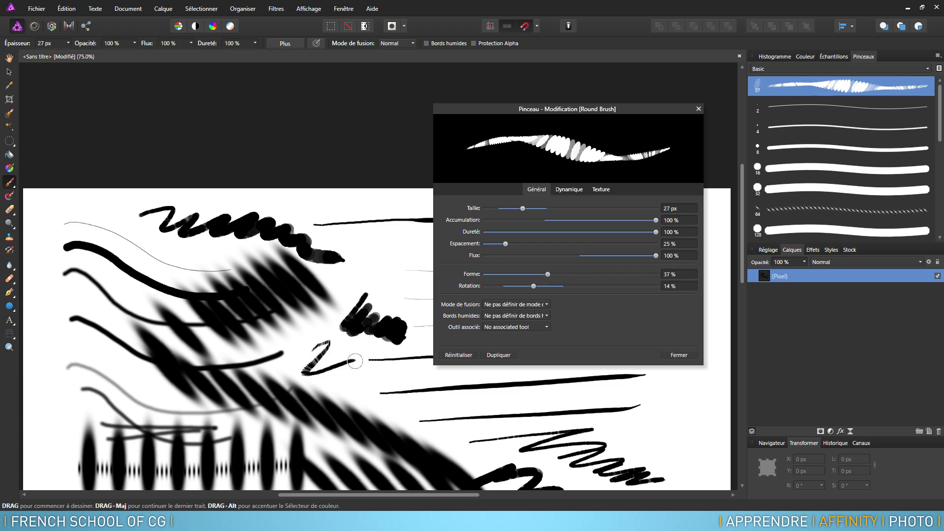
pyautogui.moveTo(63, 324); pyautogui.dragTo(222, 423)
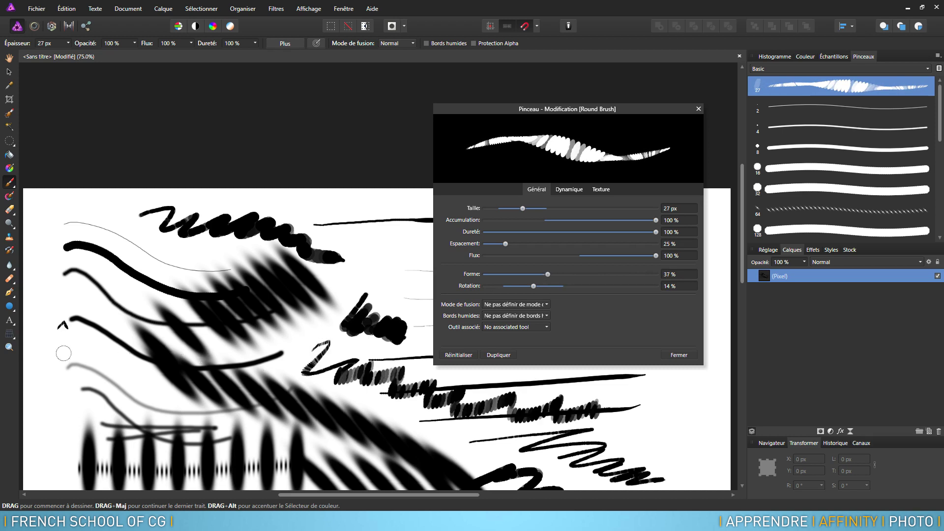
# - Add random X/Y scatter and hardness variation, then paint scattered-dab strokes across the lower page
pyautogui.click(568, 192)
pyautogui.moveTo(503, 262); pyautogui.dragTo(581, 282)
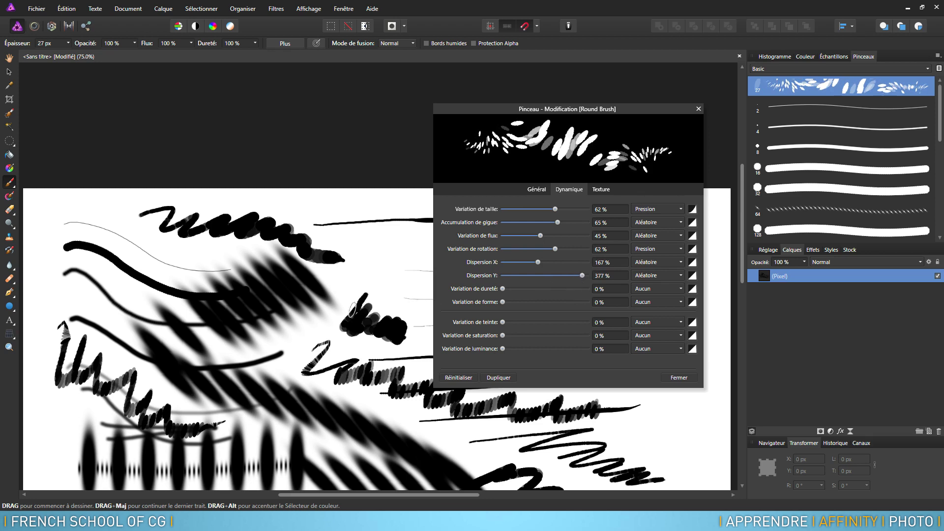
pyautogui.scroll(-3, 344, 295)
pyautogui.moveTo(184, 366)
pyautogui.mouseDown()
pyautogui.moveTo(170, 364)
pyautogui.moveTo(400, 386)
pyautogui.mouseUp()
pyautogui.click(215, 277)
pyautogui.hotkey('ctrl', 'z')
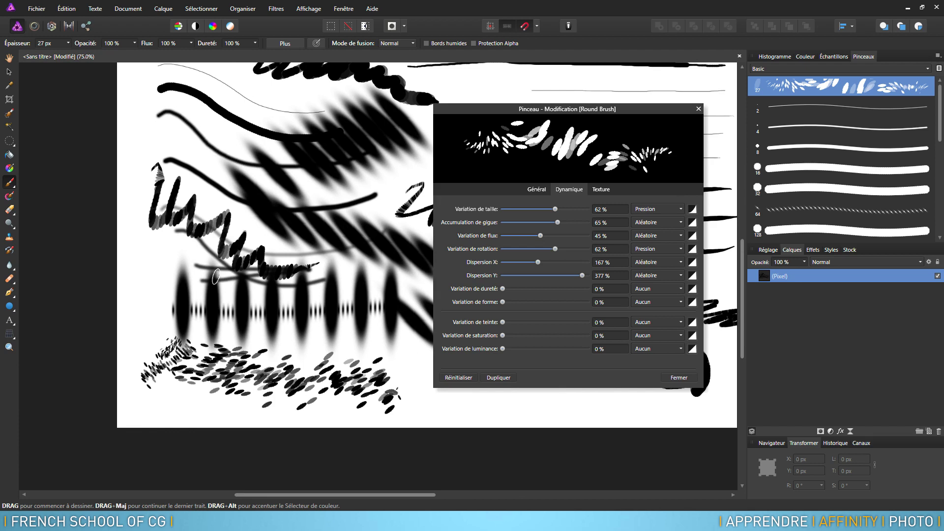
pyautogui.moveTo(502, 289); pyautogui.dragTo(548, 303)
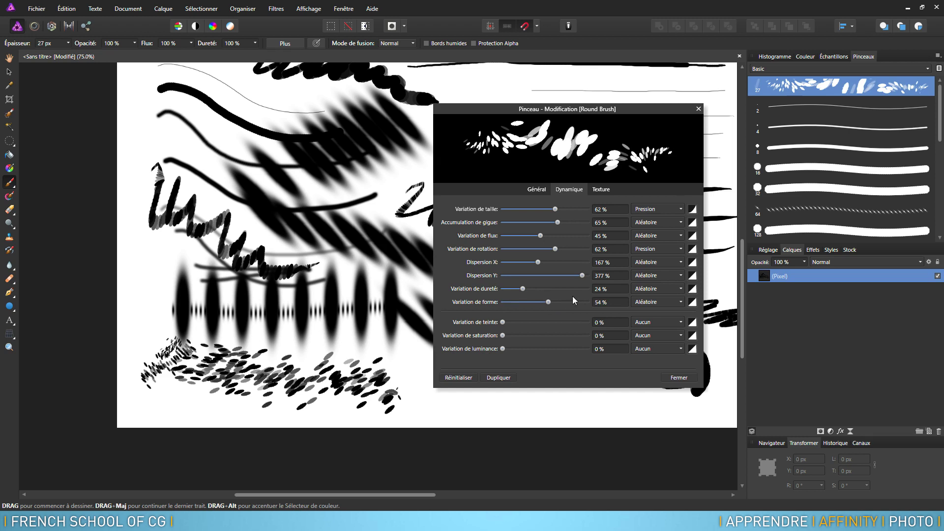
pyautogui.moveTo(354, 352)
pyautogui.mouseDown()
pyautogui.moveTo(488, 405)
pyautogui.moveTo(617, 410)
pyautogui.mouseUp()
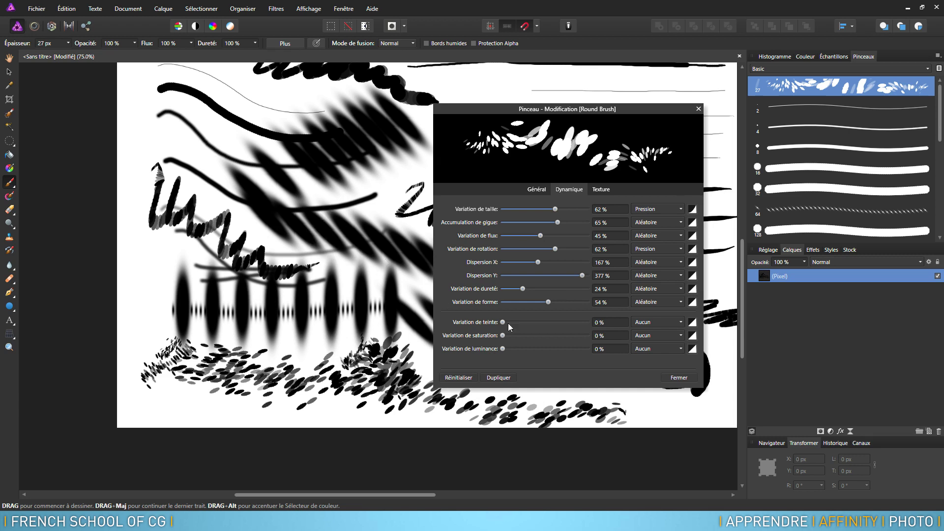
# - Pick a saturated red and paint scattered strokes with and without random hue variation
pyautogui.moveTo(503, 322); pyautogui.dragTo(530, 324)
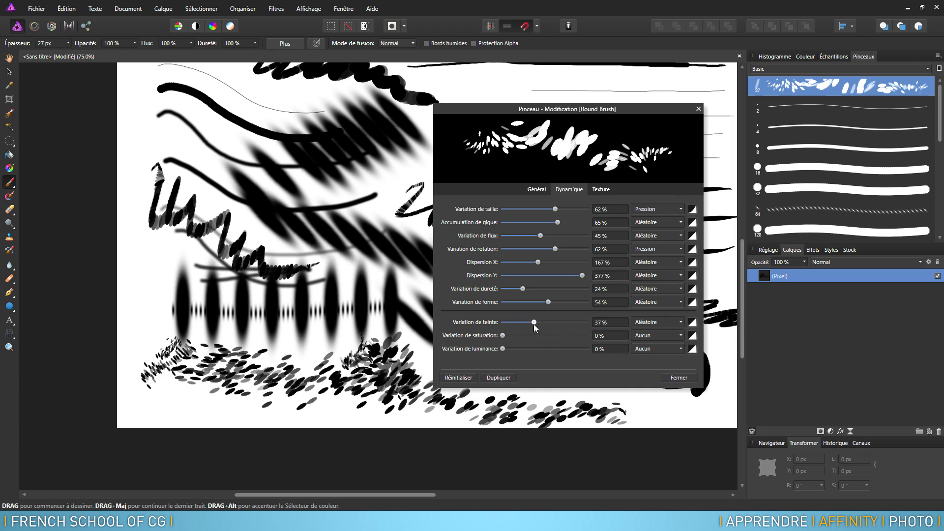
pyautogui.click(805, 57)
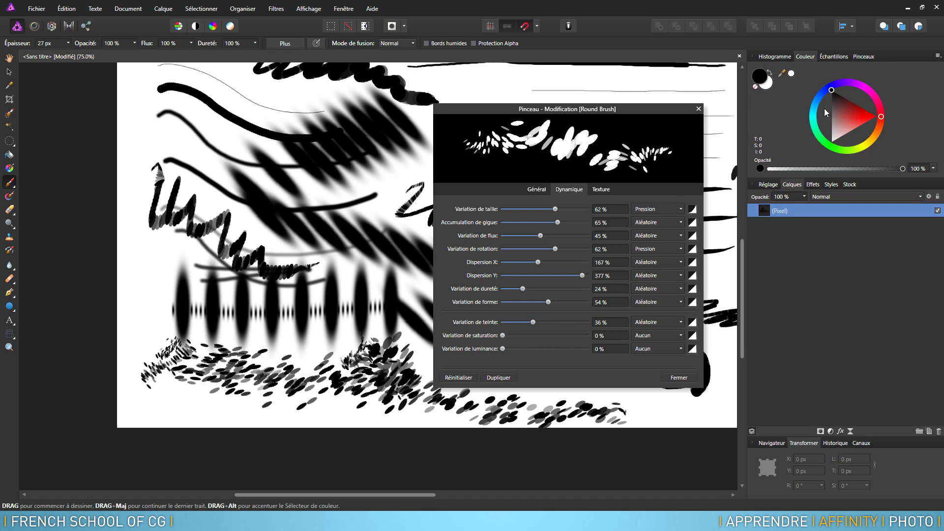
pyautogui.moveTo(850, 113); pyautogui.dragTo(863, 107)
pyautogui.moveTo(190, 276)
pyautogui.mouseDown()
pyautogui.moveTo(240, 279)
pyautogui.moveTo(356, 314)
pyautogui.mouseUp()
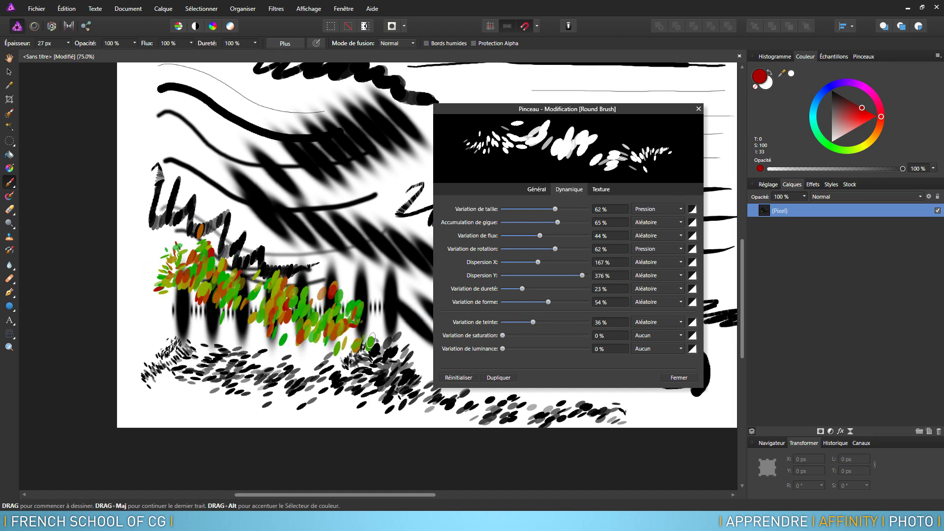
pyautogui.moveTo(534, 323); pyautogui.dragTo(501, 322)
pyautogui.moveTo(258, 155)
pyautogui.mouseDown()
pyautogui.moveTo(299, 210)
pyautogui.moveTo(394, 284)
pyautogui.mouseUp()
pyautogui.click(301, 372)
# - Set hue variation 23%, saturation 77%, add luminance variation, and paint colour-jittered strokes
pyautogui.moveTo(502, 323)
pyautogui.mouseDown()
pyautogui.moveTo(522, 322)
pyautogui.moveTo(524, 337)
pyautogui.mouseUp()
pyautogui.moveTo(282, 140); pyautogui.dragTo(406, 224)
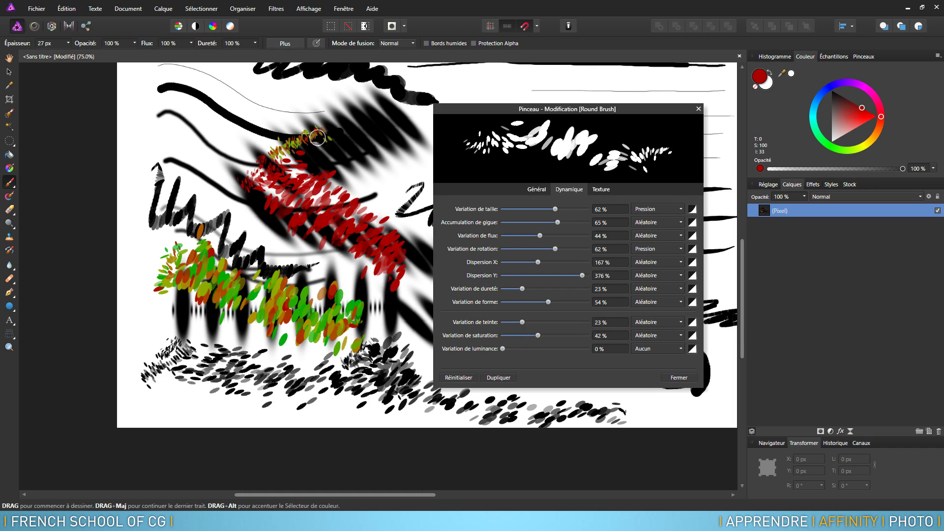
pyautogui.moveTo(546, 336); pyautogui.dragTo(568, 336)
pyautogui.moveTo(273, 105); pyautogui.dragTo(389, 224)
pyautogui.moveTo(501, 350); pyautogui.dragTo(537, 354)
pyautogui.moveTo(336, 228)
pyautogui.mouseDown()
pyautogui.moveTo(315, 219)
pyautogui.moveTo(362, 363)
pyautogui.mouseUp()
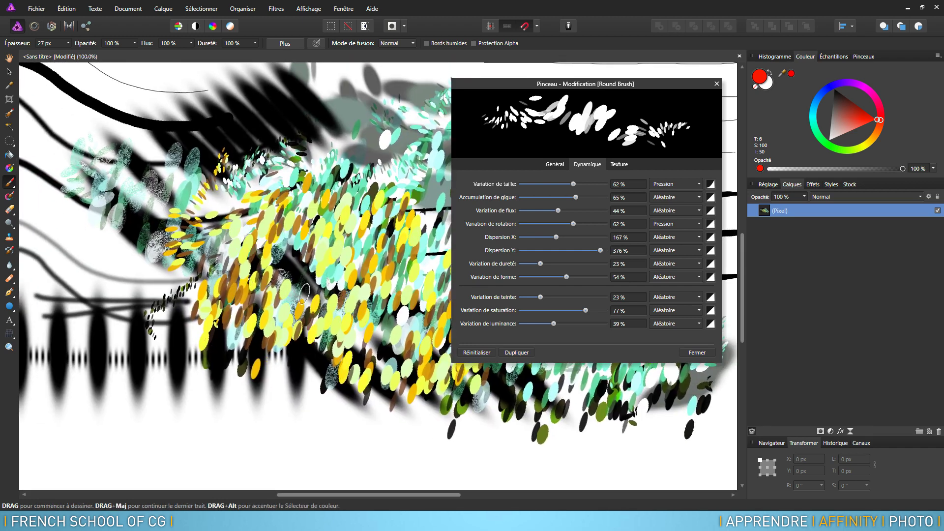
# - Delete the painted layer, add a fresh pixel layer, and fit the page in view
pyautogui.click(939, 433)
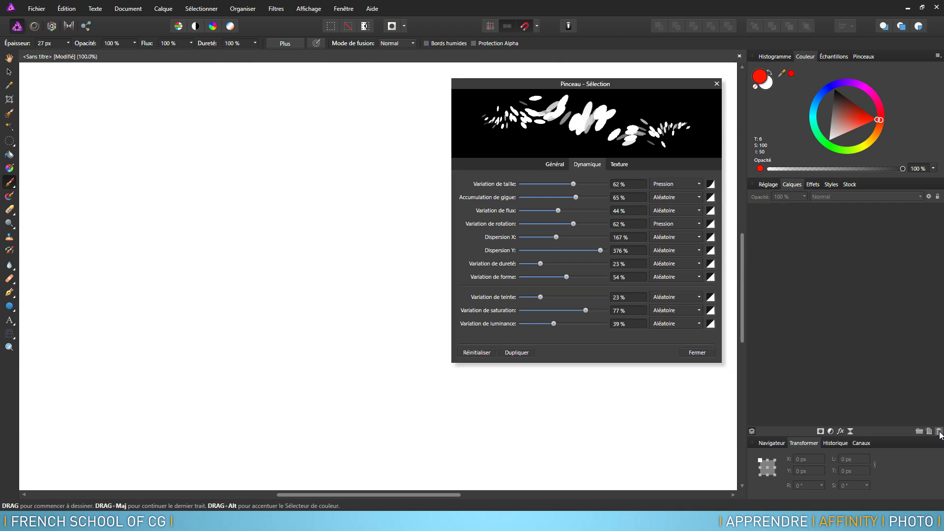
pyautogui.click(929, 431)
pyautogui.click(399, 310)
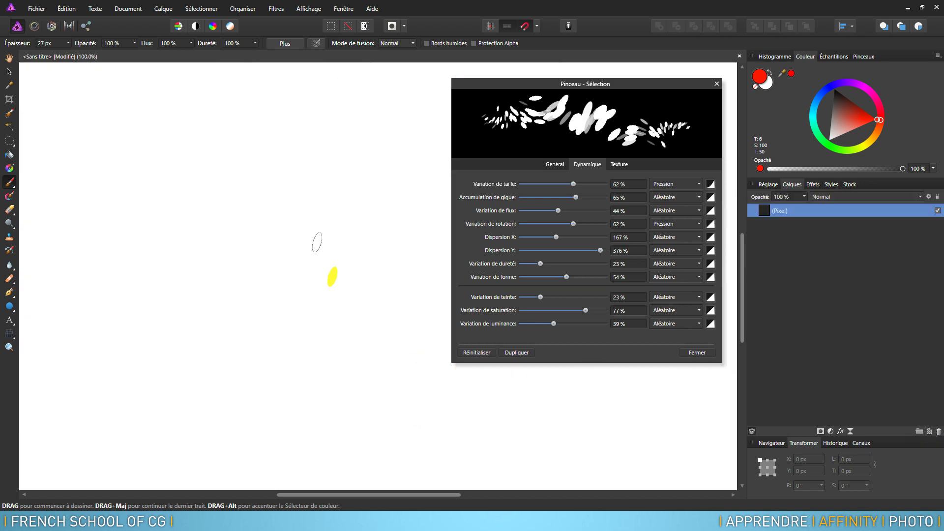
pyautogui.hotkey('ctrl', '0')
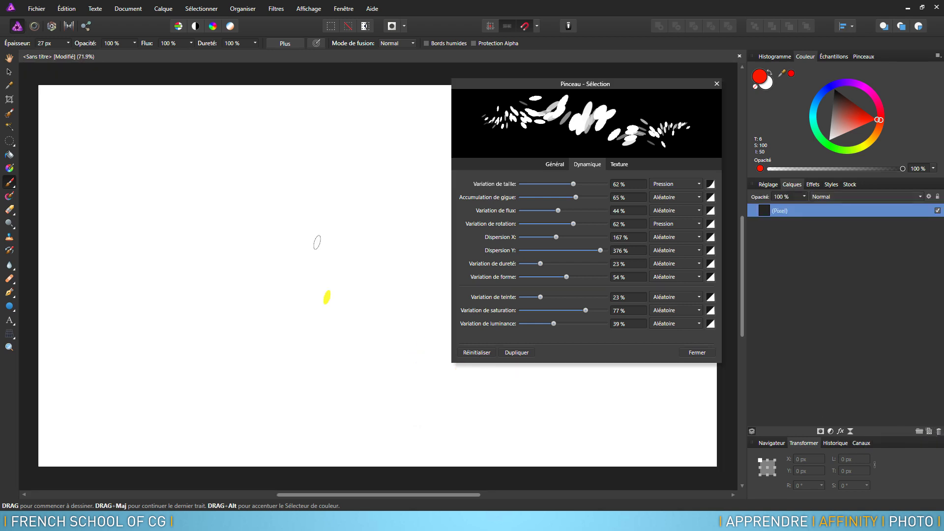
pyautogui.click(620, 166)
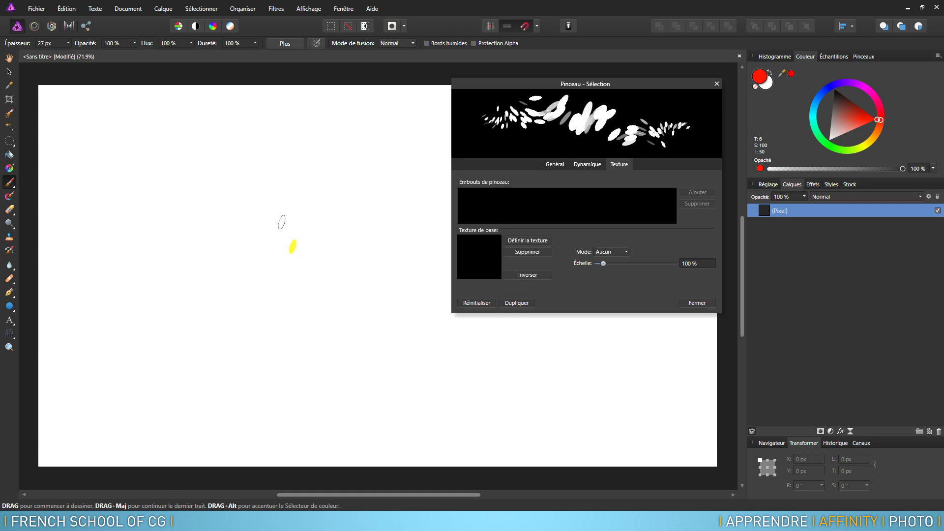
# - With the 32 px Round Brush, paint a red zigzag and a 156%/316%-dispersed stroke, then browse textures
pyautogui.click(863, 57)
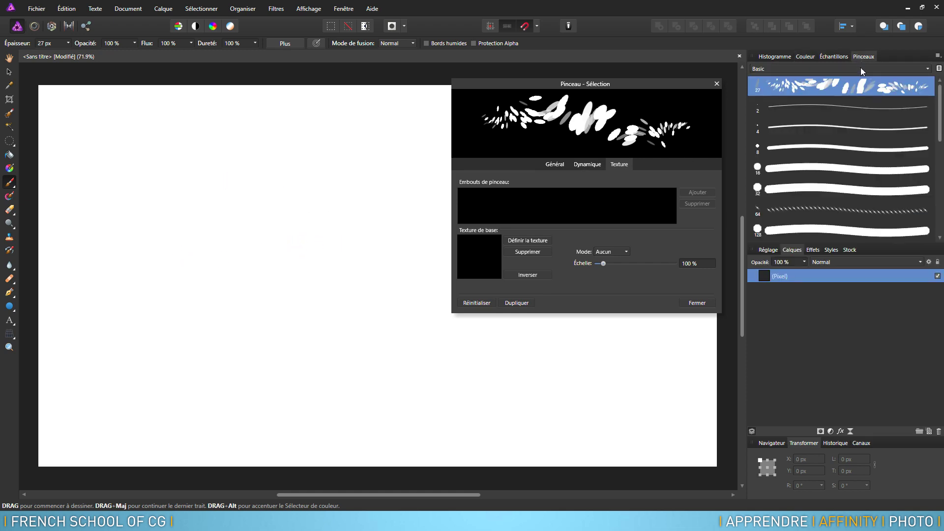
pyautogui.click(816, 186)
pyautogui.moveTo(95, 187); pyautogui.dragTo(263, 270)
pyautogui.click(586, 164)
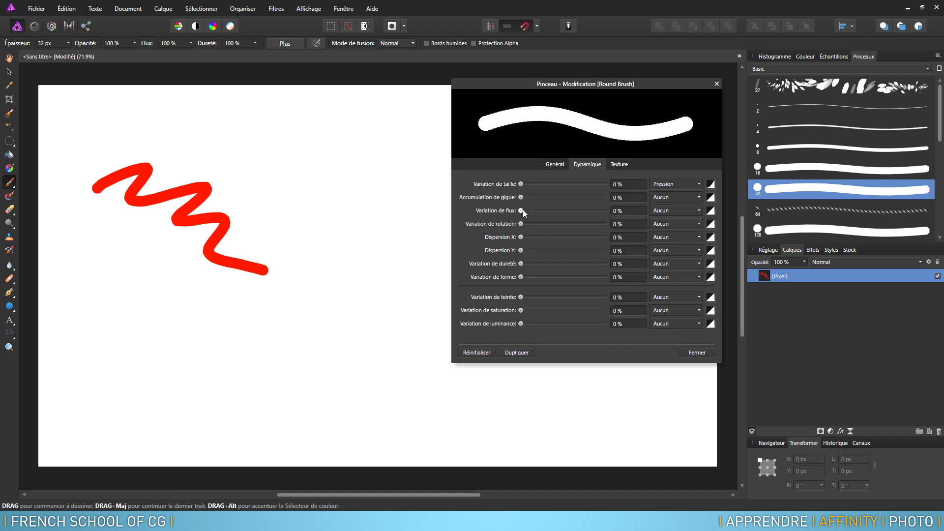
pyautogui.moveTo(521, 237)
pyautogui.mouseDown()
pyautogui.moveTo(539, 238)
pyautogui.moveTo(548, 251)
pyautogui.moveTo(588, 250)
pyautogui.moveTo(554, 238)
pyautogui.mouseUp()
pyautogui.moveTo(246, 194); pyautogui.dragTo(368, 341)
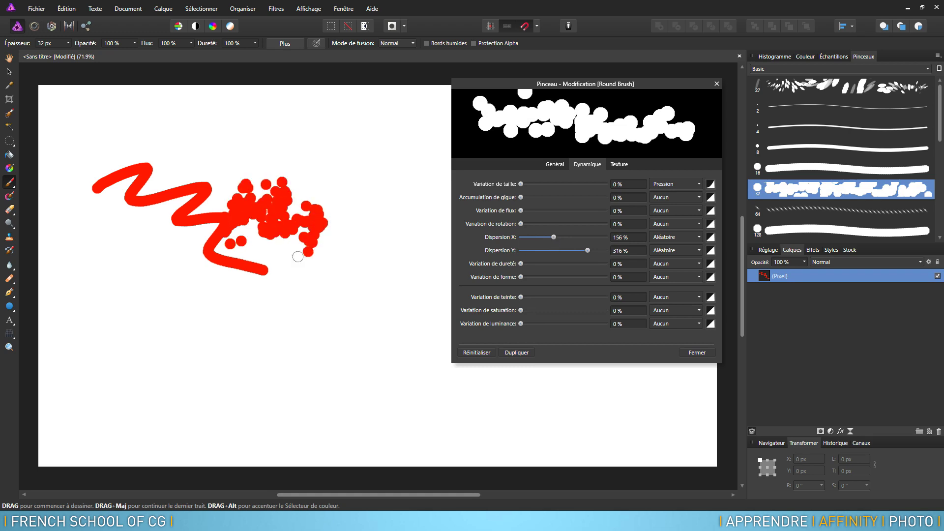
pyautogui.click(619, 166)
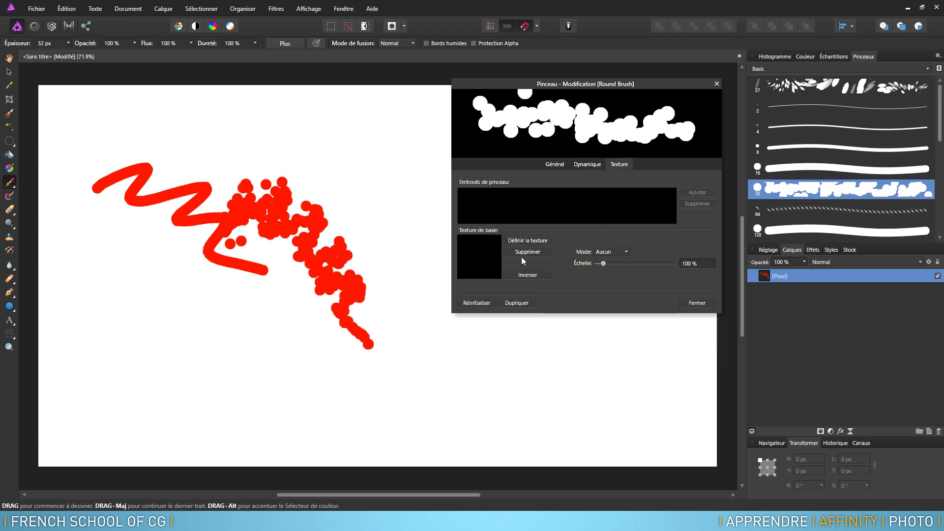
pyautogui.click(525, 241)
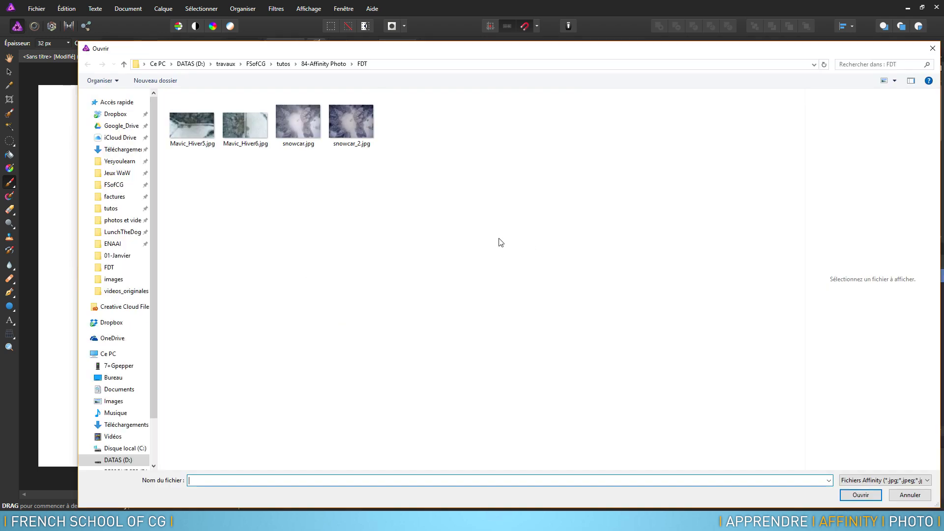
# - Load snowcar_2.jpg as the brush texture and paint red strokes, including huge 254 px ones
pyautogui.doubleClick(350, 122)
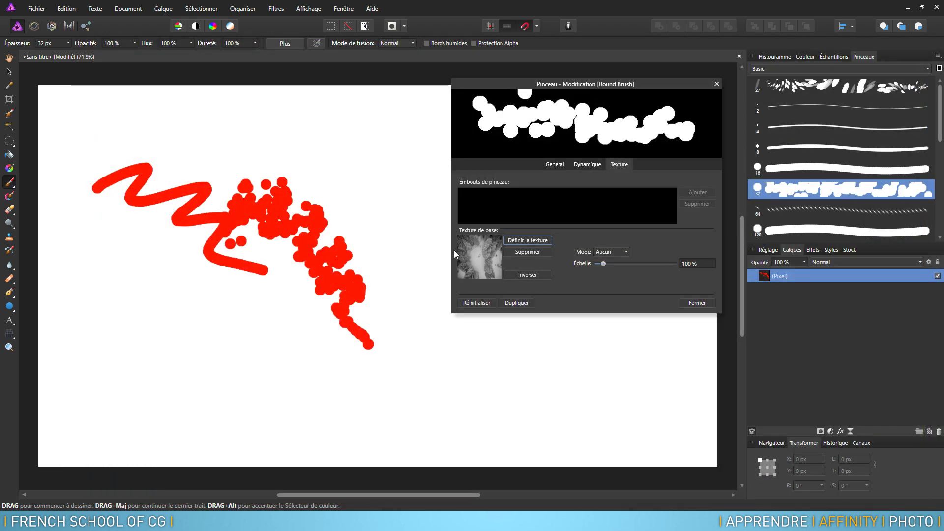
pyautogui.moveTo(231, 143); pyautogui.dragTo(386, 305)
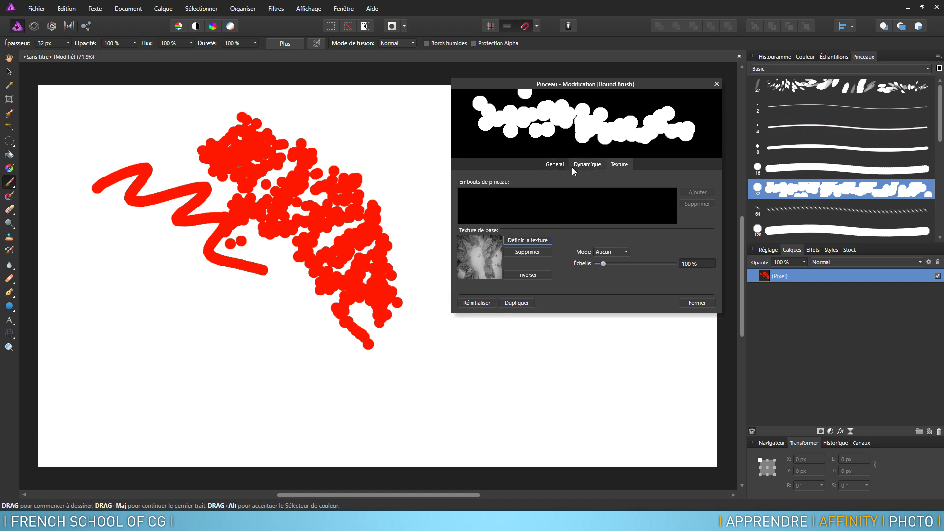
pyautogui.click(76, 50)
pyautogui.moveTo(101, 147); pyautogui.dragTo(118, 123)
pyautogui.click(212, 291)
pyautogui.moveTo(164, 176); pyautogui.dragTo(374, 413)
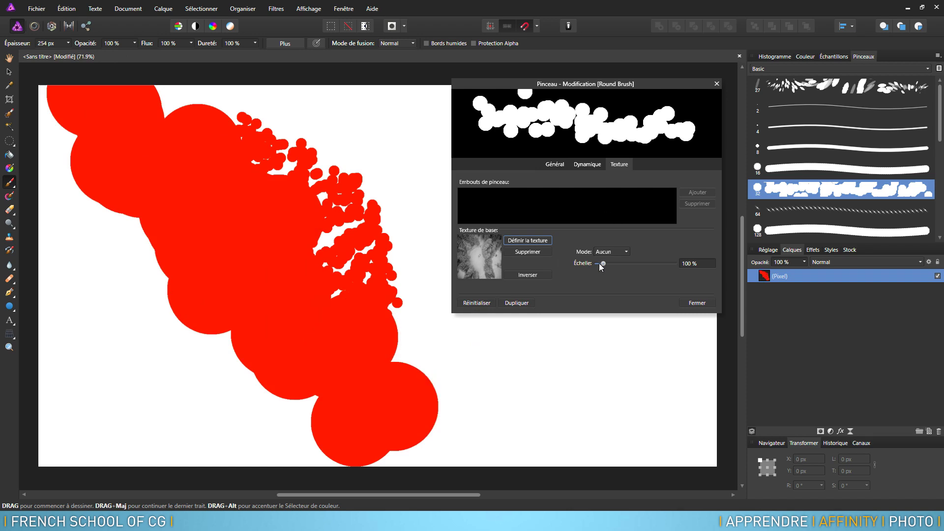
# - Apply the texture in Dernier/dernière mode at 167% scale and paint textured red strokes
pyautogui.click(613, 254)
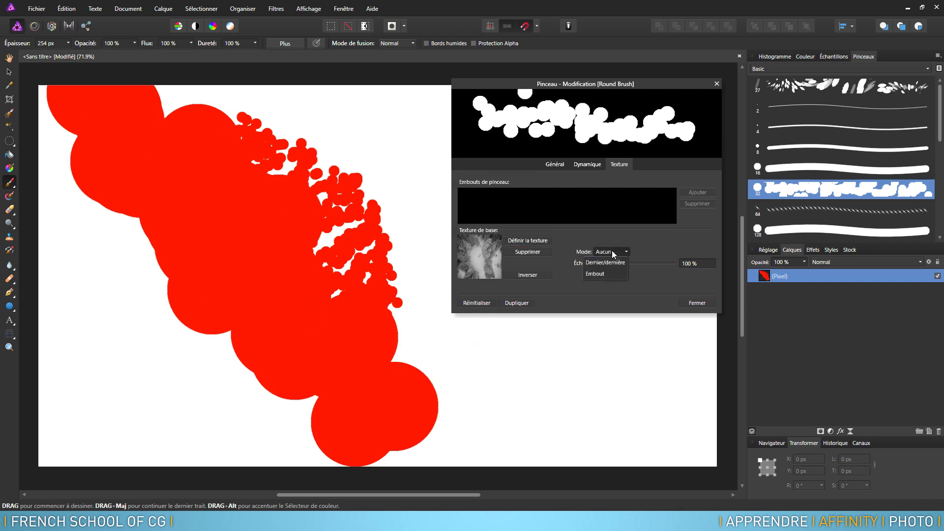
pyautogui.click(605, 274)
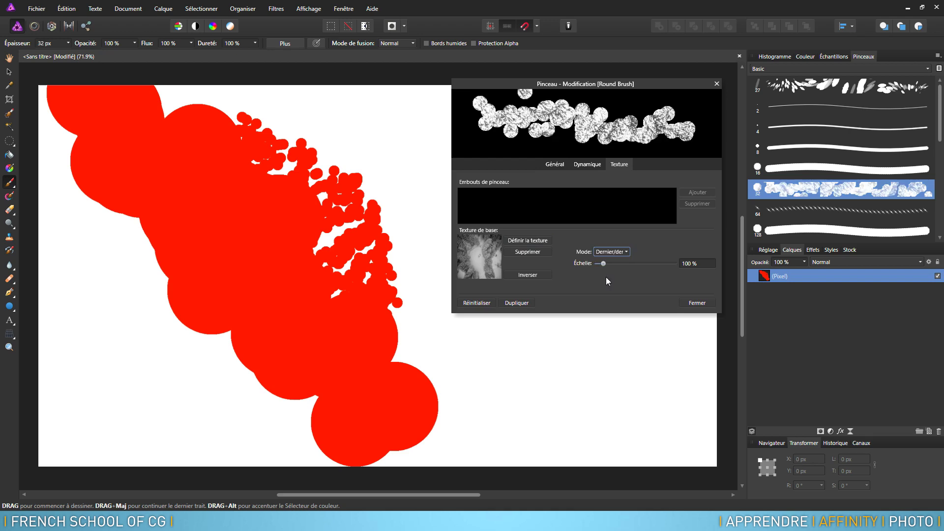
pyautogui.moveTo(281, 190)
pyautogui.mouseDown()
pyautogui.moveTo(425, 320)
pyautogui.moveTo(602, 381)
pyautogui.moveTo(576, 406)
pyautogui.moveTo(640, 418)
pyautogui.mouseUp()
pyautogui.moveTo(604, 264)
pyautogui.mouseDown()
pyautogui.moveTo(649, 267)
pyautogui.moveTo(609, 266)
pyautogui.mouseUp()
pyautogui.moveTo(526, 327)
pyautogui.mouseDown()
pyautogui.moveTo(563, 441)
pyautogui.moveTo(669, 433)
pyautogui.mouseUp()
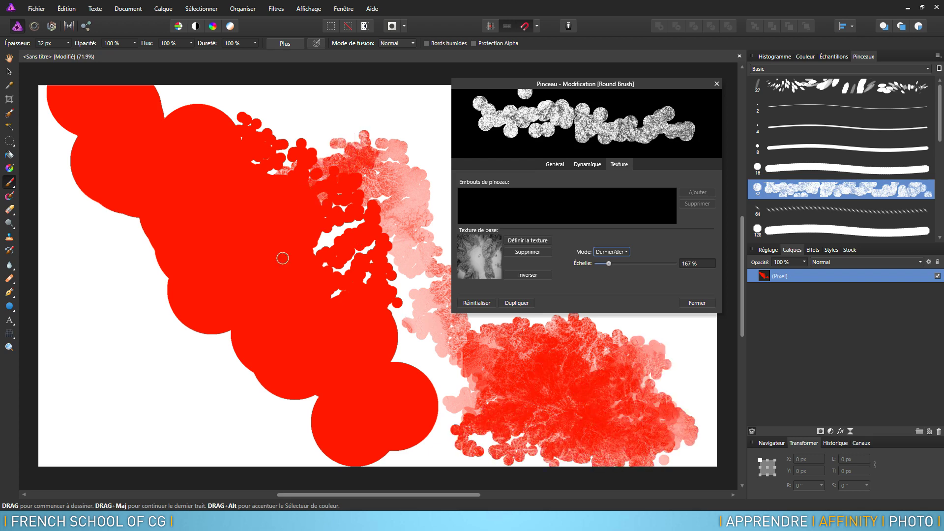
pyautogui.moveTo(354, 142); pyautogui.dragTo(390, 325)
pyautogui.click(399, 43)
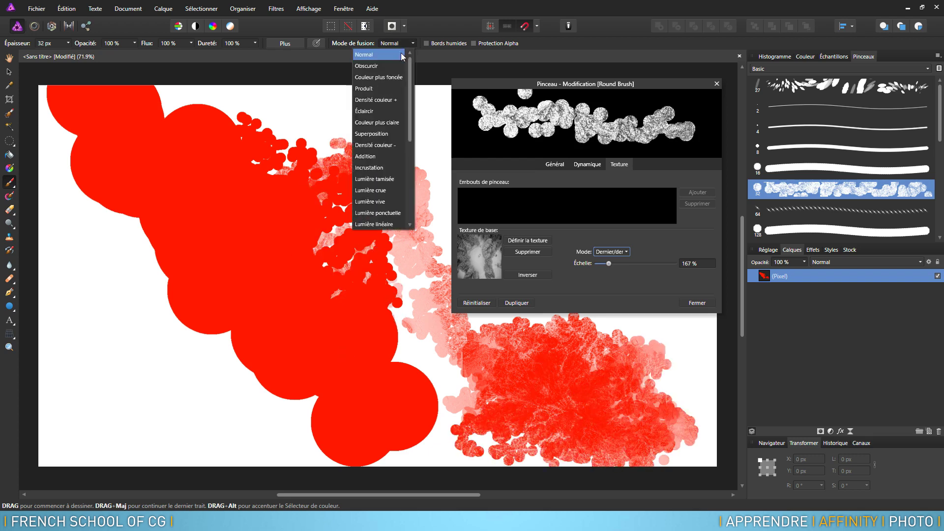
# - Set the brush blend mode to Produit, pick a darker red, and paint dark multiplied strokes over the centre
pyautogui.click(379, 88)
pyautogui.moveTo(290, 167); pyautogui.dragTo(334, 246)
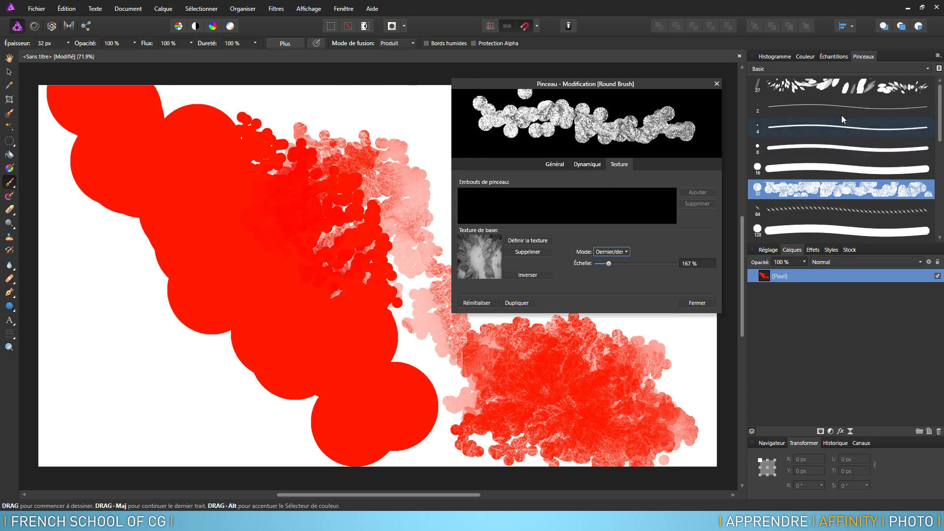
pyautogui.click(806, 56)
pyautogui.click(857, 112)
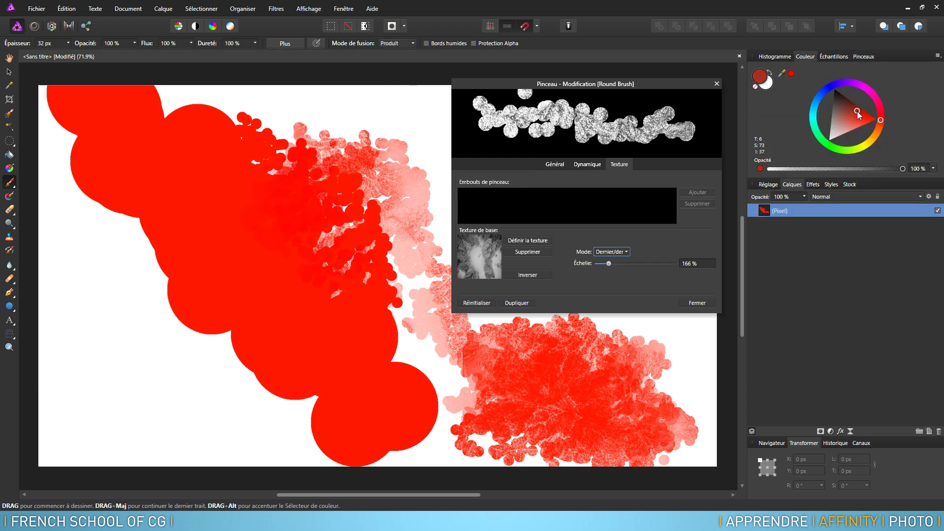
pyautogui.moveTo(266, 172); pyautogui.dragTo(394, 310)
pyautogui.moveTo(276, 138)
pyautogui.mouseDown()
pyautogui.moveTo(325, 284)
pyautogui.moveTo(323, 134)
pyautogui.moveTo(359, 167)
pyautogui.moveTo(326, 219)
pyautogui.moveTo(370, 258)
pyautogui.moveTo(384, 385)
pyautogui.moveTo(408, 358)
pyautogui.mouseUp()
pyautogui.moveTo(369, 183)
pyautogui.mouseDown()
pyautogui.moveTo(364, 364)
pyautogui.moveTo(427, 384)
pyautogui.moveTo(458, 364)
pyautogui.moveTo(384, 221)
pyautogui.moveTo(392, 166)
pyautogui.moveTo(447, 355)
pyautogui.moveTo(403, 260)
pyautogui.moveTo(482, 362)
pyautogui.moveTo(418, 300)
pyautogui.moveTo(521, 389)
pyautogui.moveTo(550, 364)
pyautogui.moveTo(450, 342)
pyautogui.mouseUp()
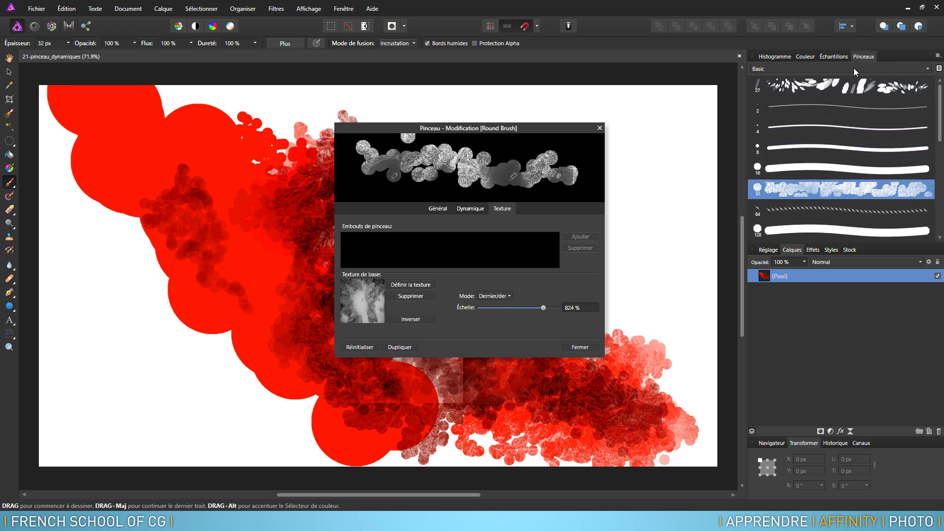
# - Switch to the Painting brush category and paint three bristly strokes on the left with Paint 3
pyautogui.click(840, 69)
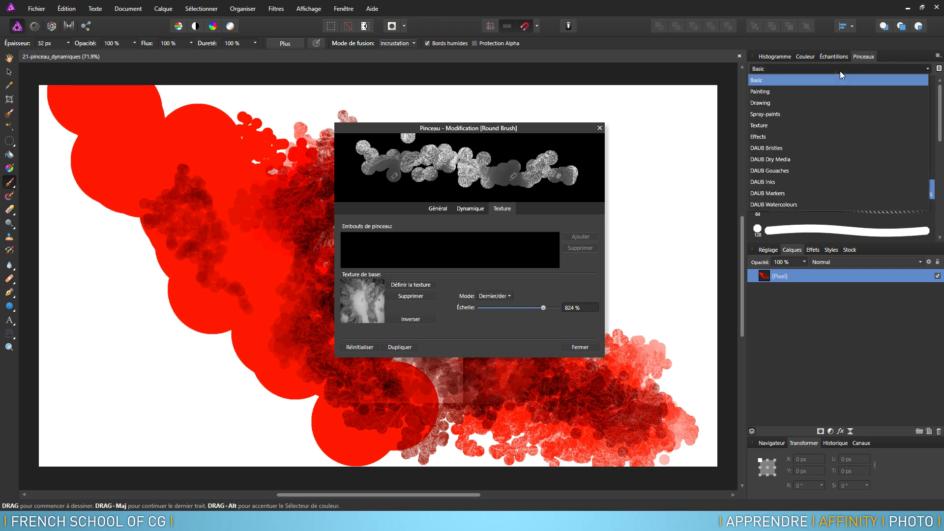
pyautogui.click(768, 93)
pyautogui.click(811, 89)
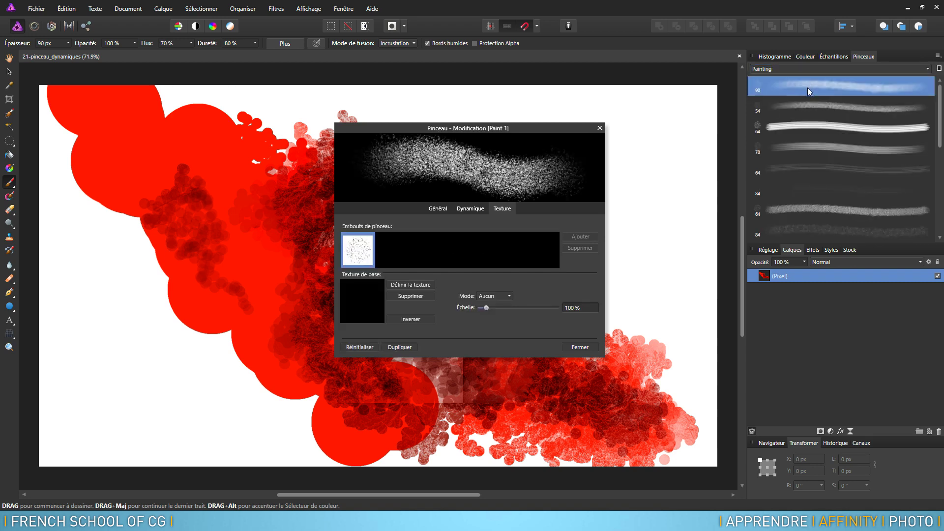
pyautogui.click(801, 108)
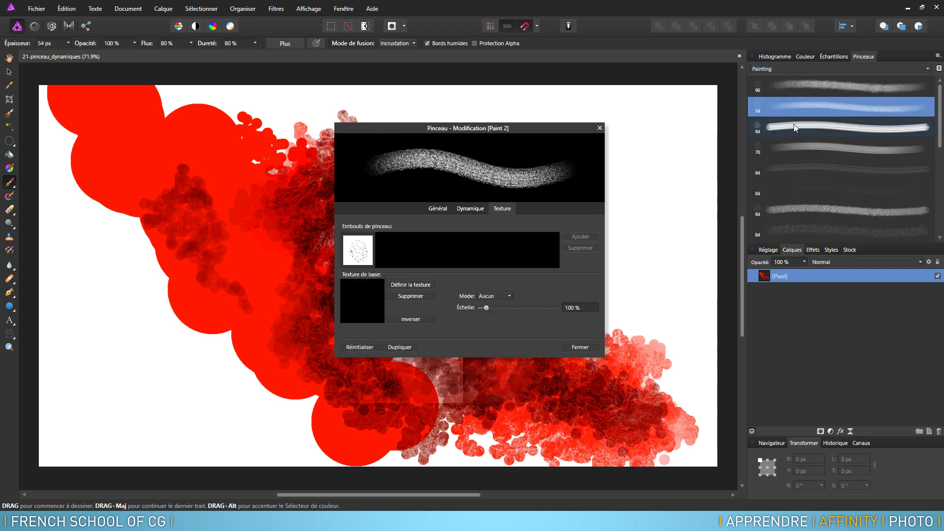
pyautogui.click(792, 126)
pyautogui.click(788, 146)
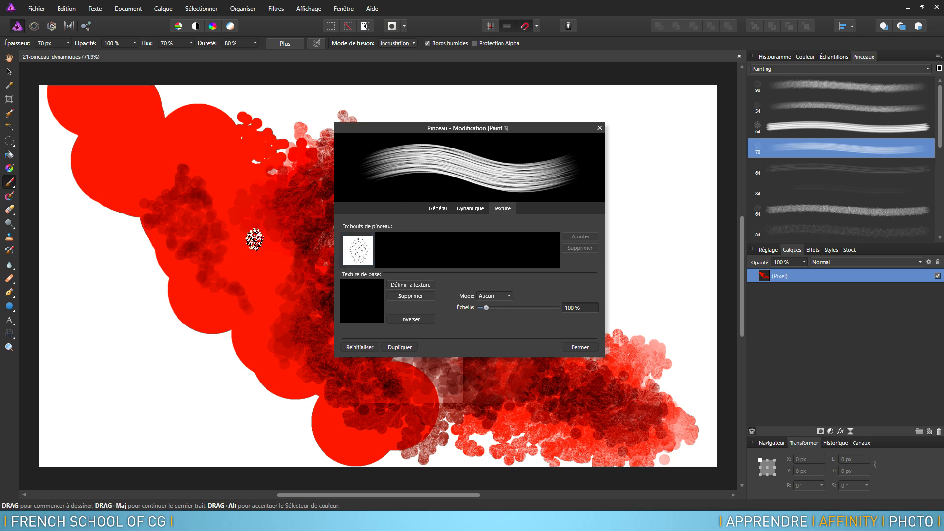
pyautogui.moveTo(91, 288); pyautogui.dragTo(241, 268)
pyautogui.moveTo(77, 326); pyautogui.dragTo(189, 312)
pyautogui.moveTo(86, 351); pyautogui.dragTo(261, 386)
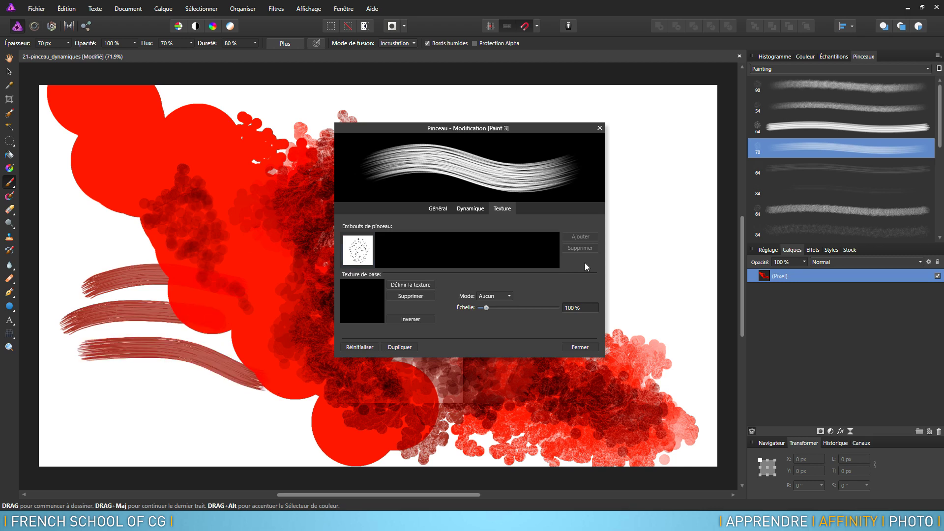
# - Paint a curved Heavy Paint stroke with dotted dabs at lower left, then close the brush settings
pyautogui.click(791, 132)
pyautogui.moveTo(100, 394); pyautogui.dragTo(241, 433)
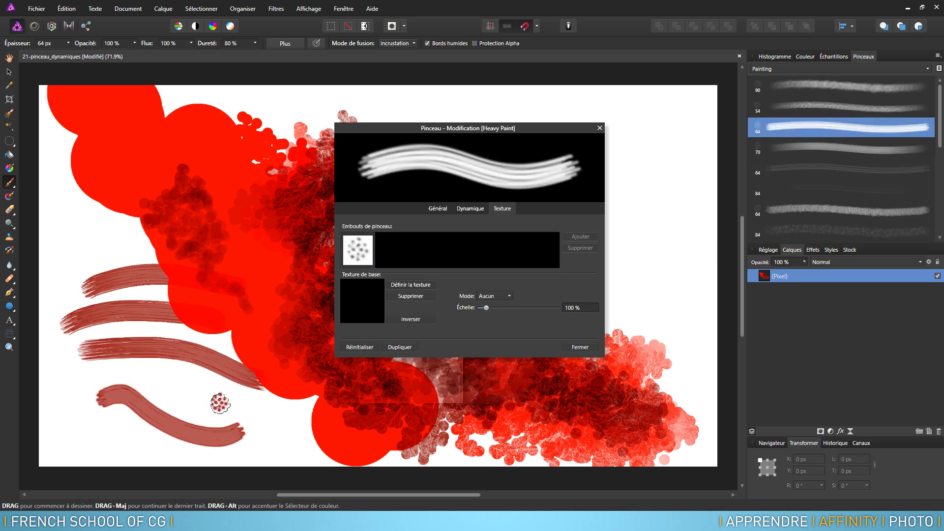
pyautogui.click(243, 418)
pyautogui.click(274, 447)
pyautogui.click(216, 401)
pyautogui.click(163, 281)
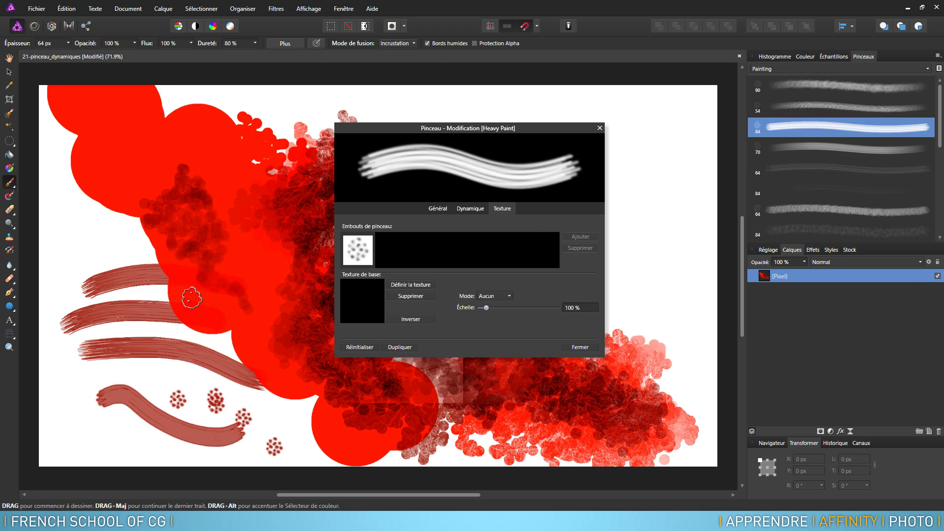
pyautogui.press('Escape')
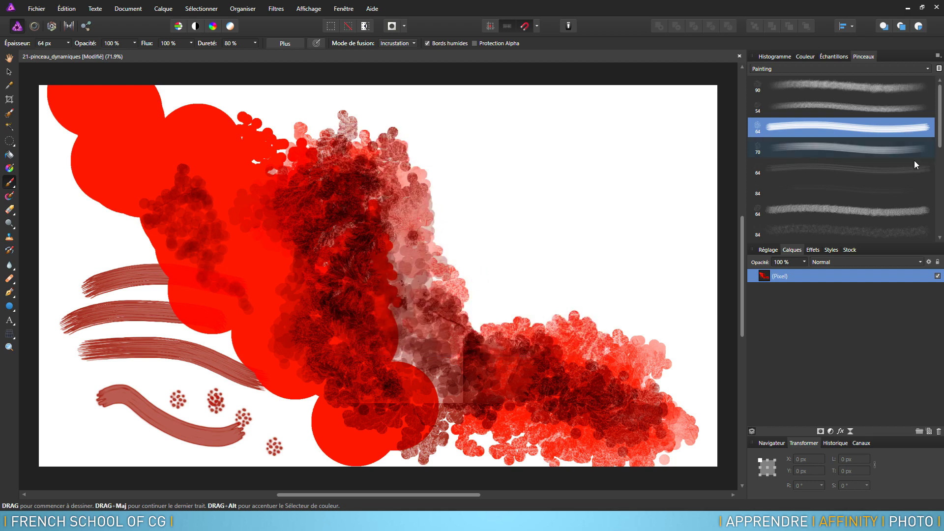